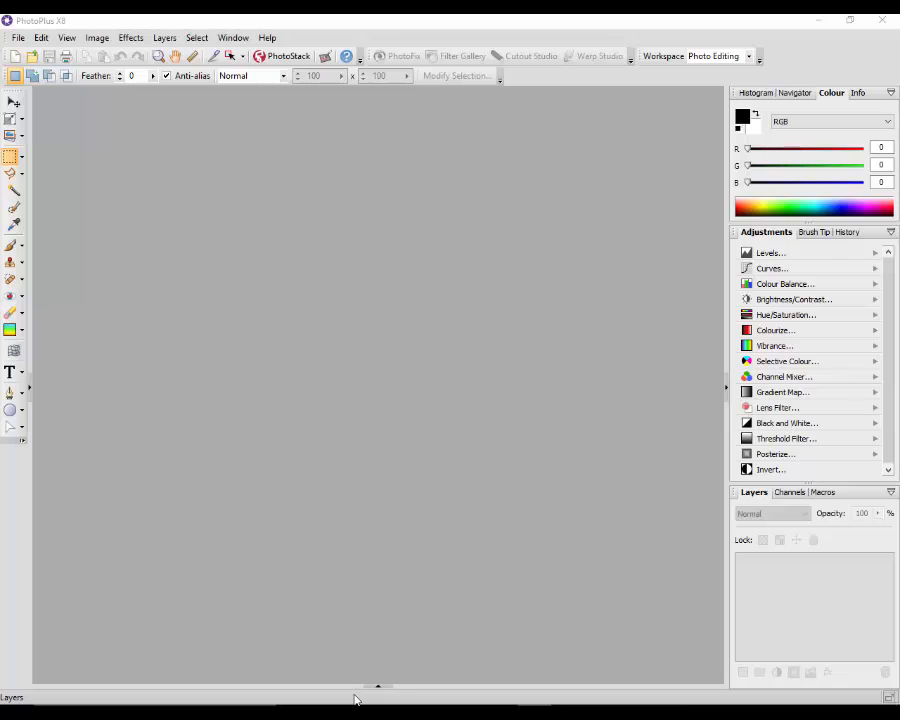
Switch to the originals-28-12-14 folder and open the raw photo IMG_3594.CR2 in Serif PhotoPlus X8.
{"action": "mouse_move", "coordinate": [360, 710]}
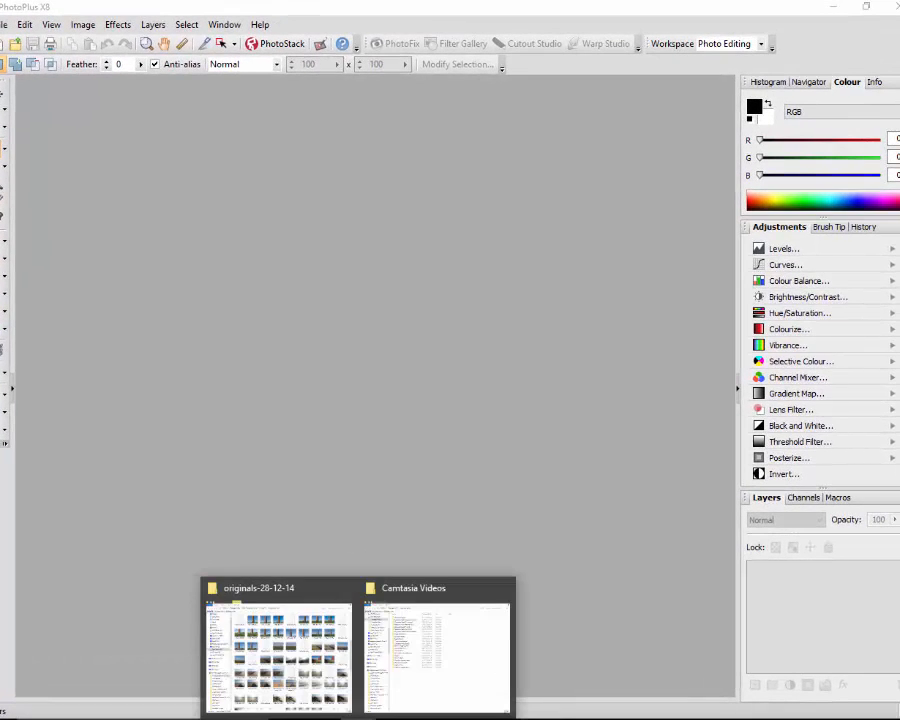
{"action": "left_click", "coordinate": [324, 592]}
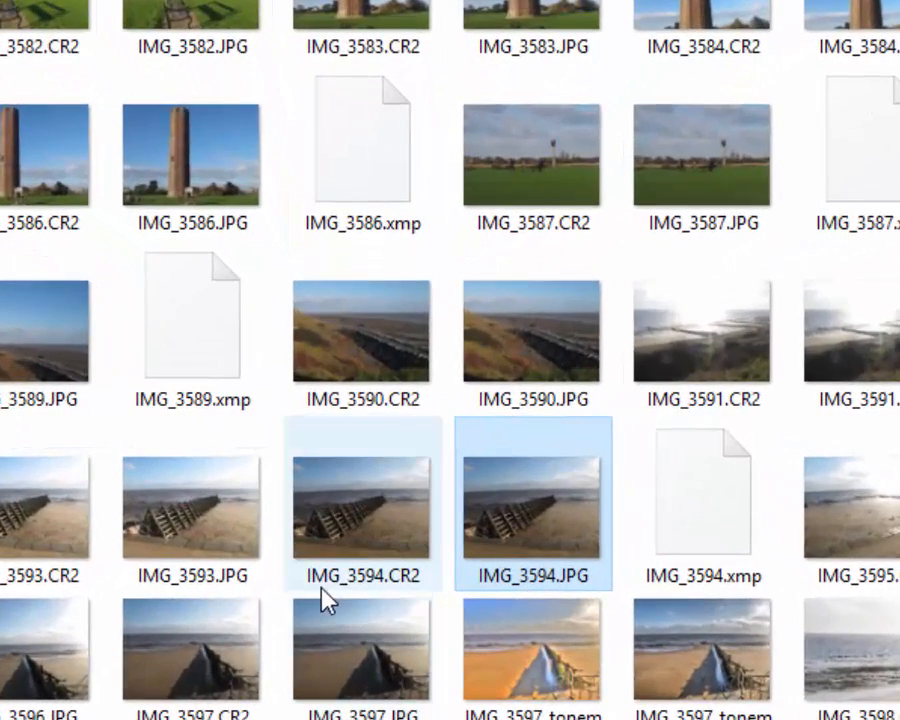
{"action": "mouse_move", "coordinate": [355, 598]}
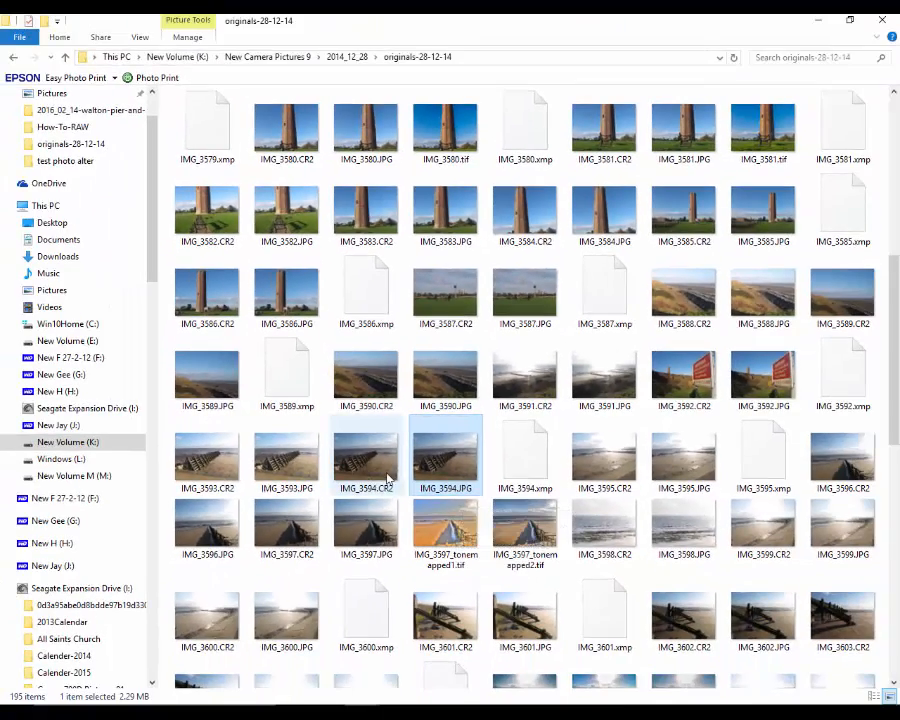
{"action": "left_click", "coordinate": [364, 464]}
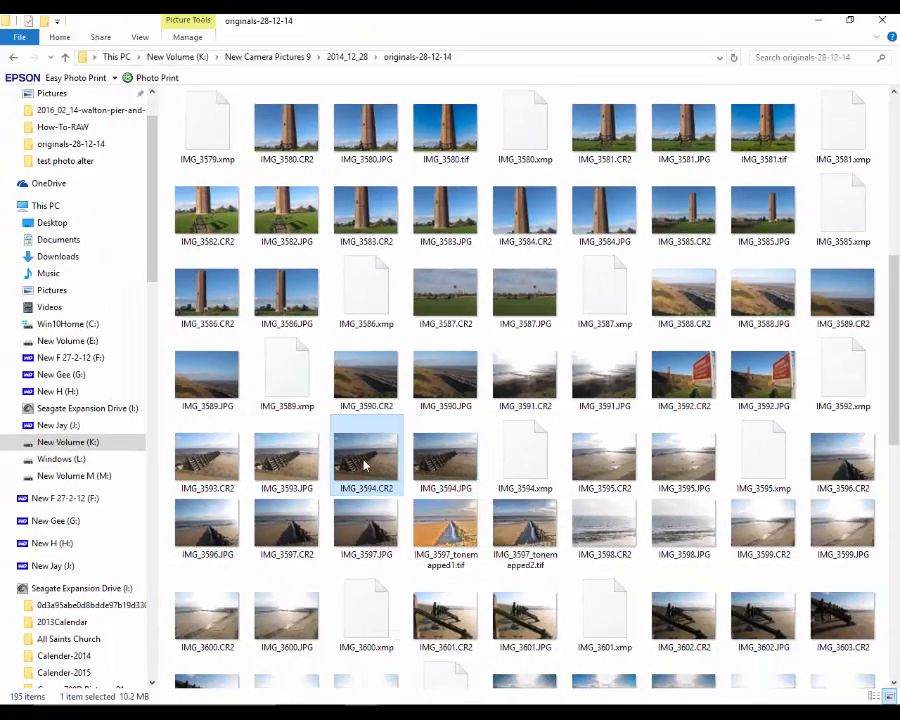
{"action": "right_click", "coordinate": [362, 462]}
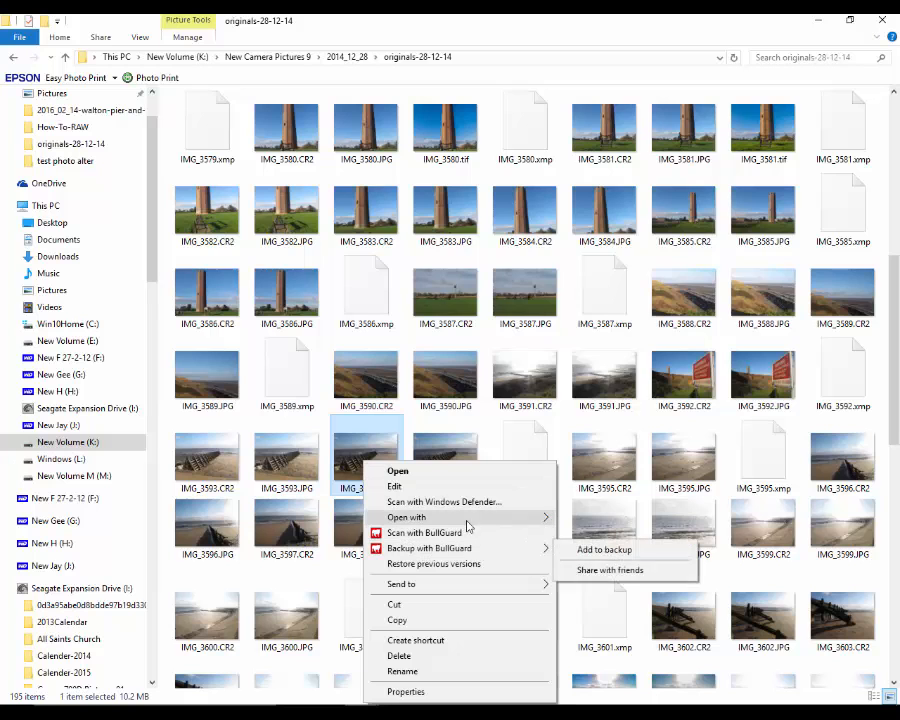
{"action": "mouse_move", "coordinate": [470, 517]}
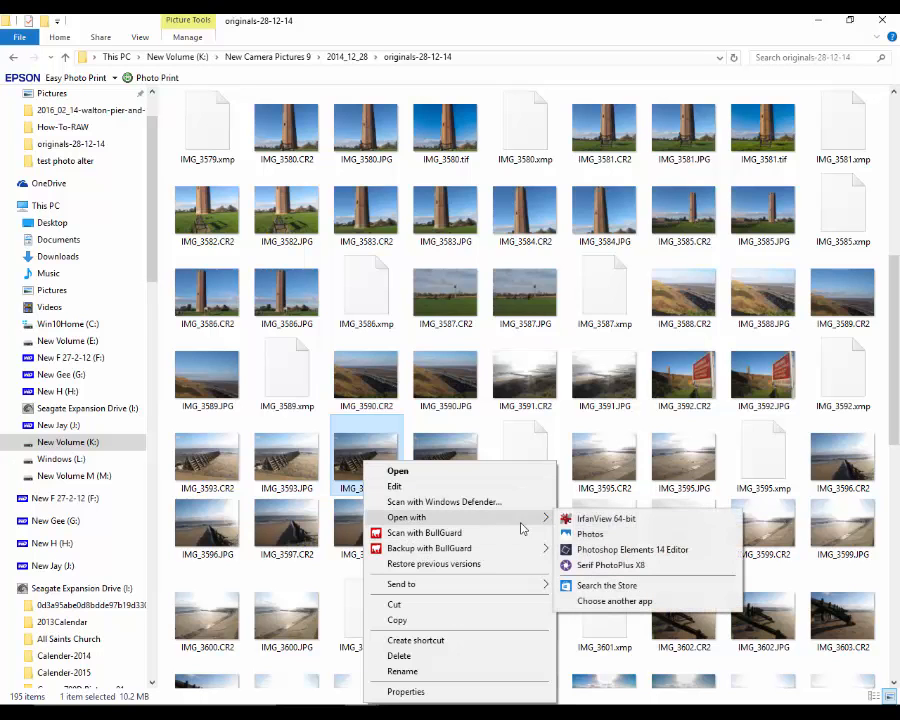
{"action": "left_click", "coordinate": [605, 565]}
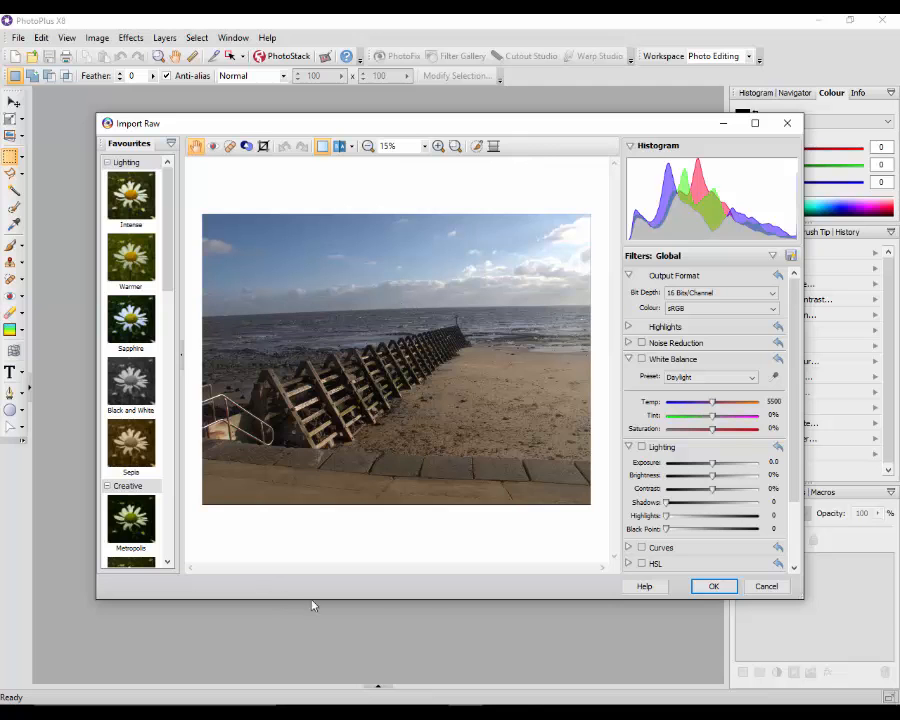
View the Import Raw dialog full screen and cancel the raw import.
{"action": "left_click", "coordinate": [755, 123]}
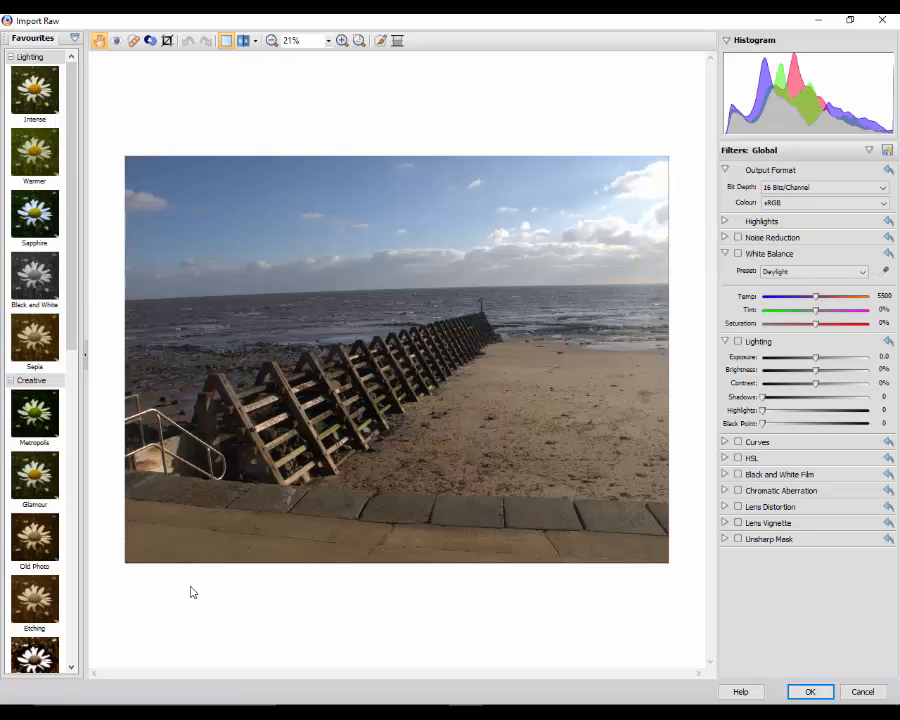
{"action": "left_click", "coordinate": [863, 692]}
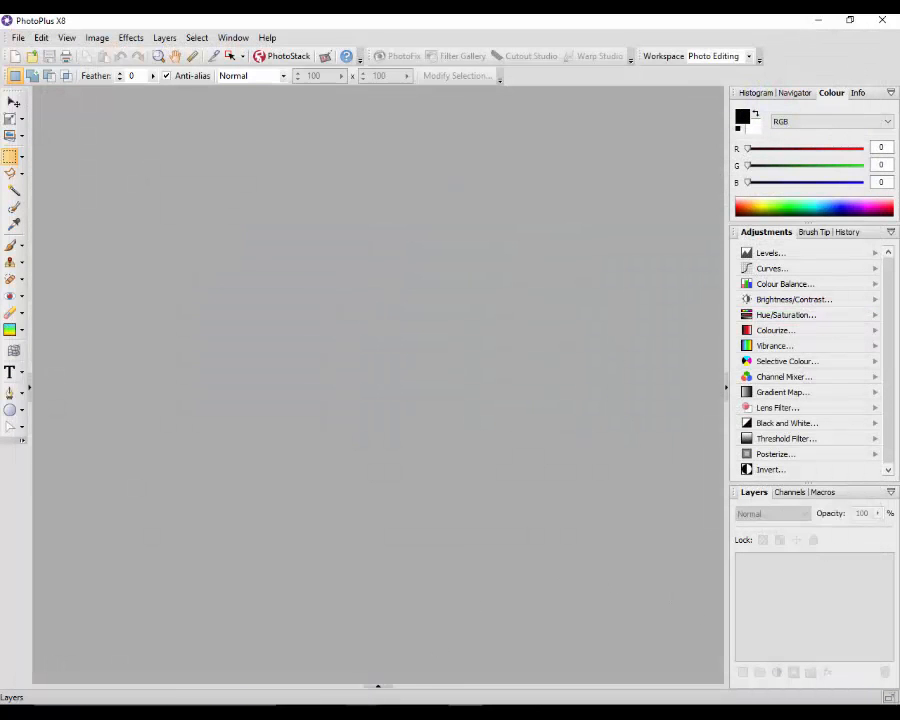
Go back to the originals-28-12-14 folder and open IMG_3594.JPG in Serif PhotoPlus X8.
{"action": "mouse_move", "coordinate": [361, 714]}
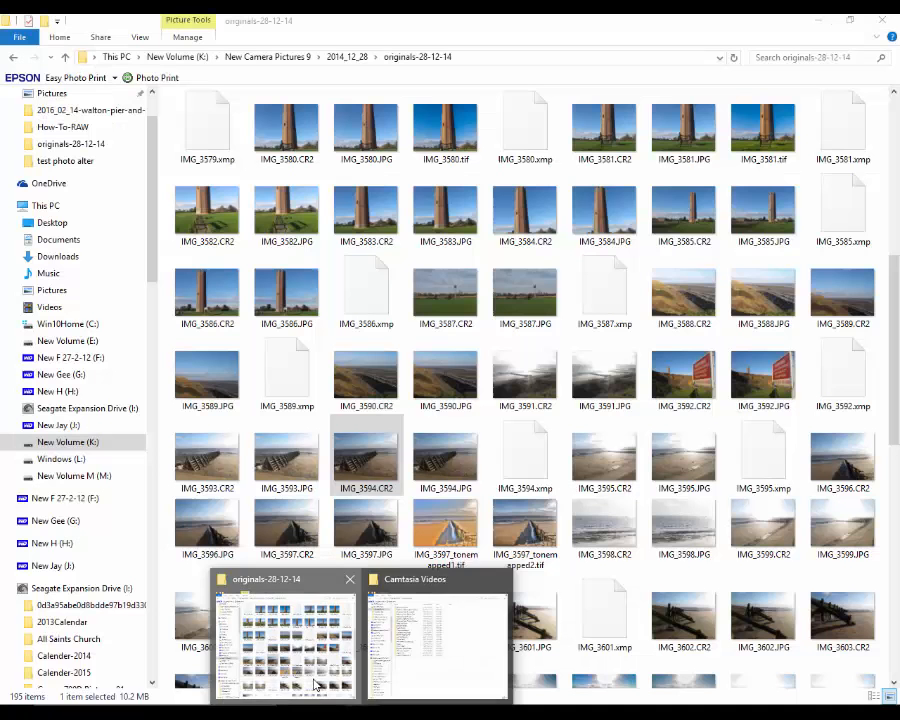
{"action": "left_click", "coordinate": [285, 640]}
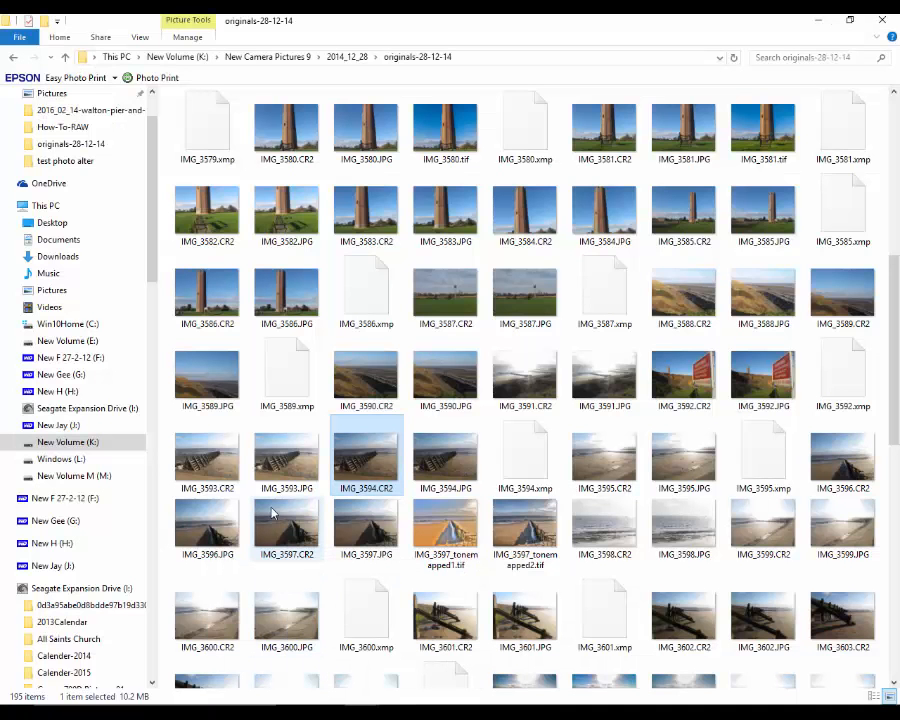
{"action": "right_click", "coordinate": [448, 472]}
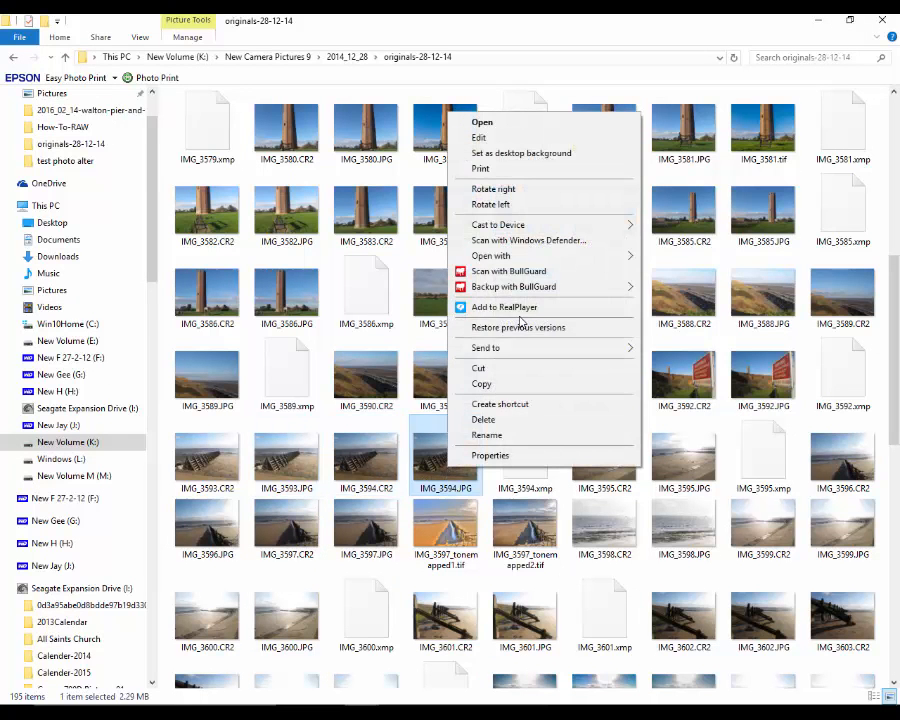
{"action": "mouse_move", "coordinate": [587, 256]}
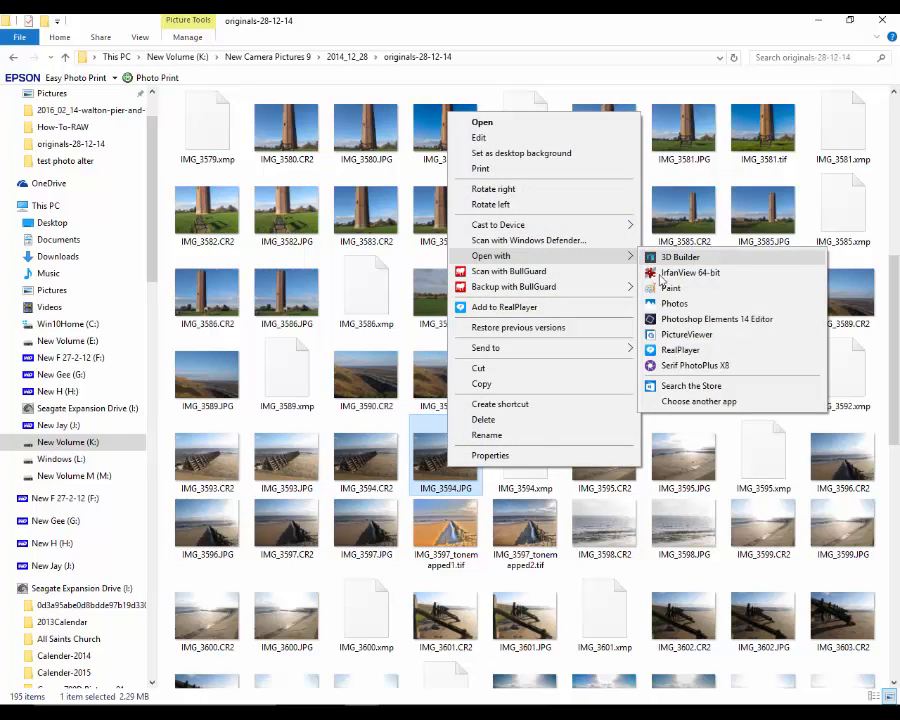
{"action": "left_click", "coordinate": [700, 365]}
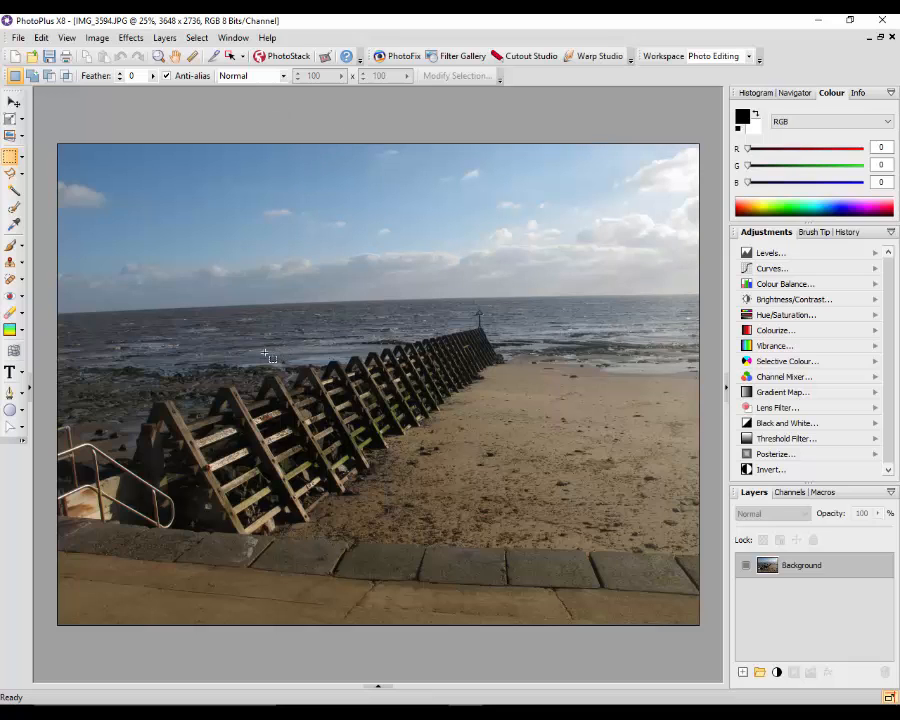
Launch PhotoFix for the open beach photo and make its window fill the screen.
{"action": "left_click", "coordinate": [391, 57]}
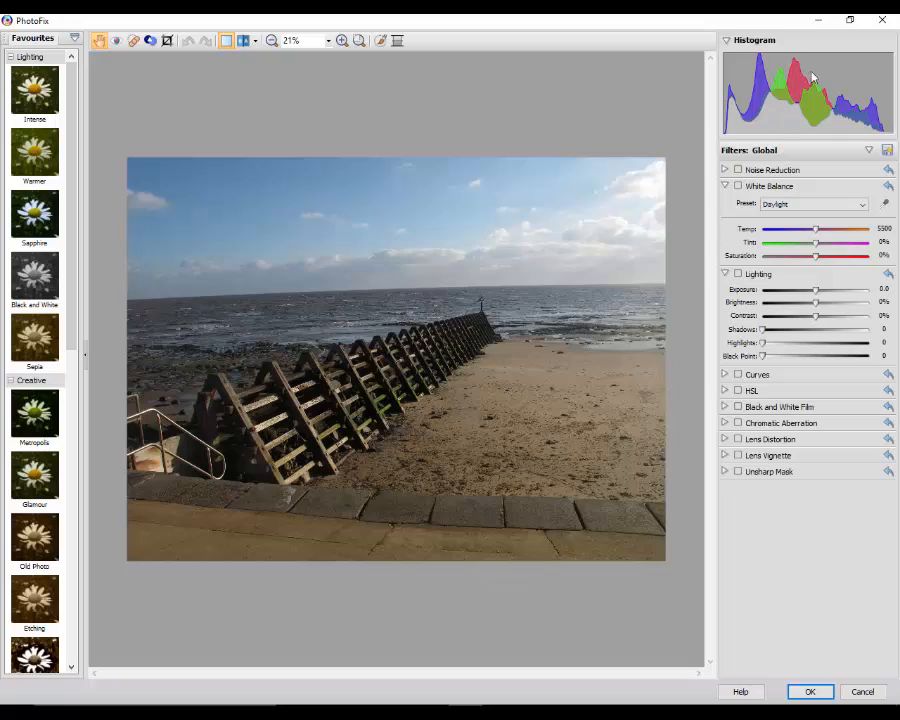
{"action": "left_click", "coordinate": [850, 21]}
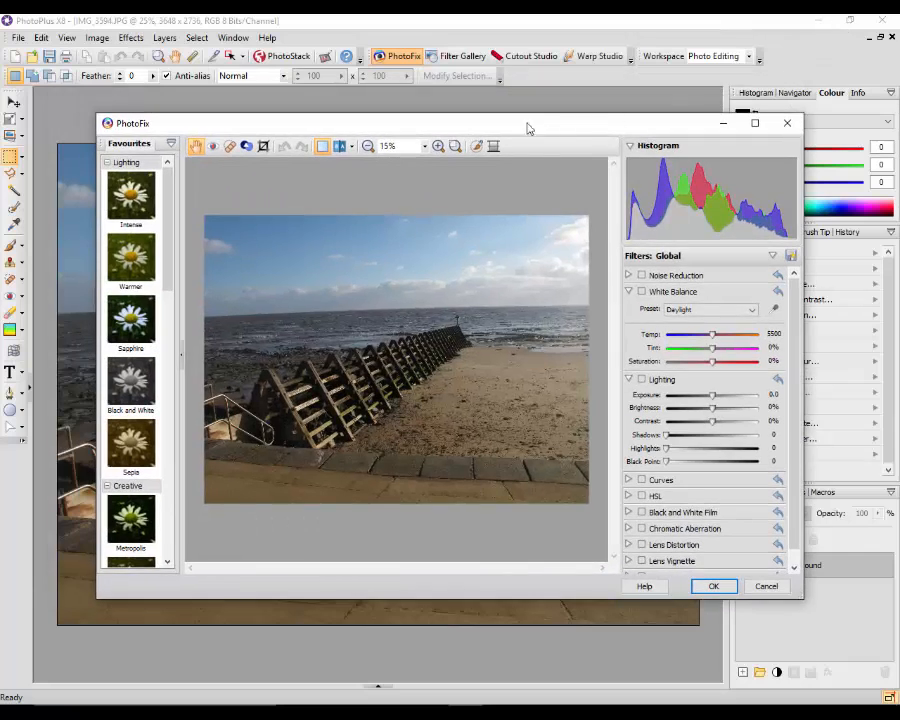
{"action": "left_click_drag", "start_coordinate": [514, 131], "coordinate": [478, 131]}
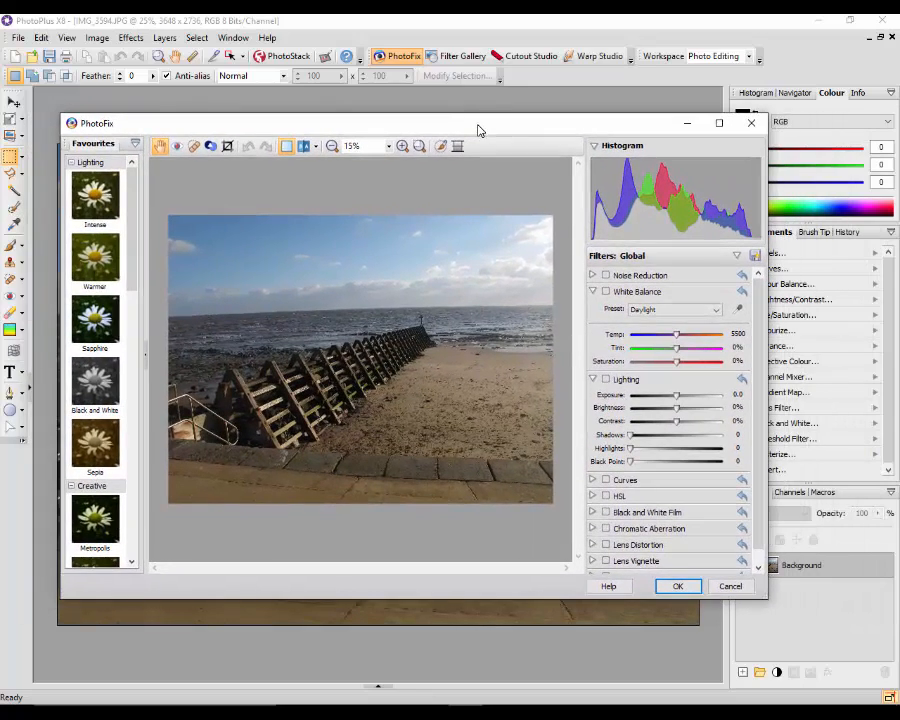
{"action": "left_click", "coordinate": [718, 127]}
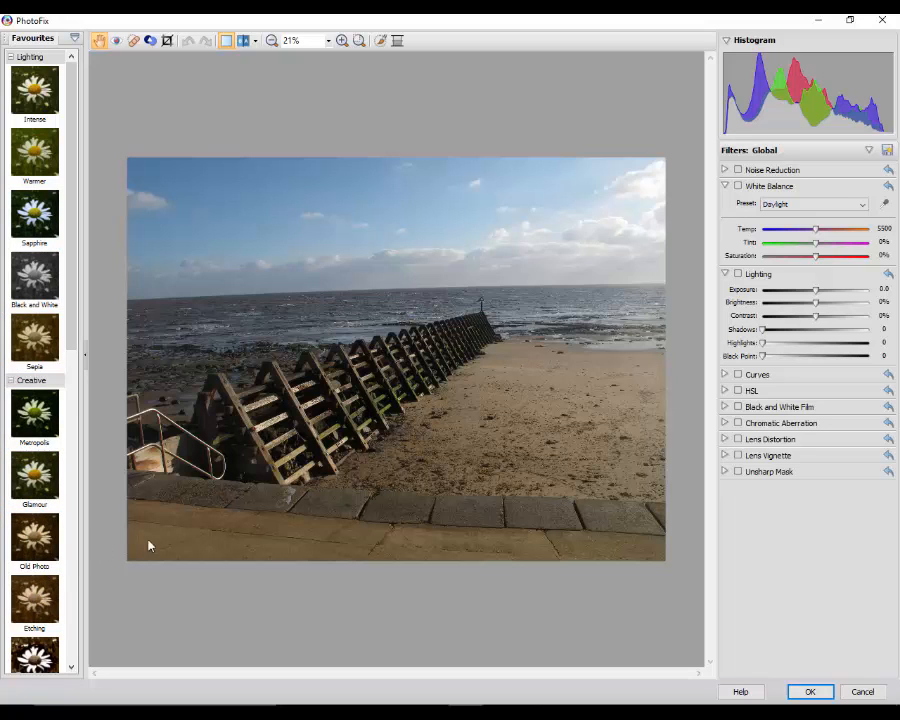
Try the Old Photo, Black and White and Etching favourites on the beach photo.
{"action": "left_click", "coordinate": [42, 550]}
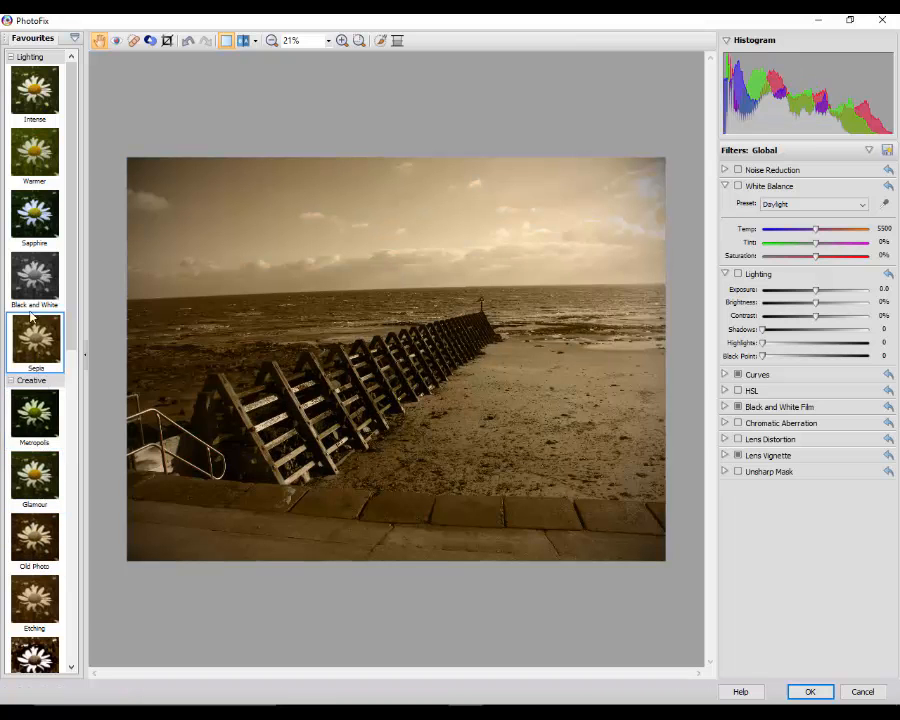
{"action": "left_click", "coordinate": [30, 278]}
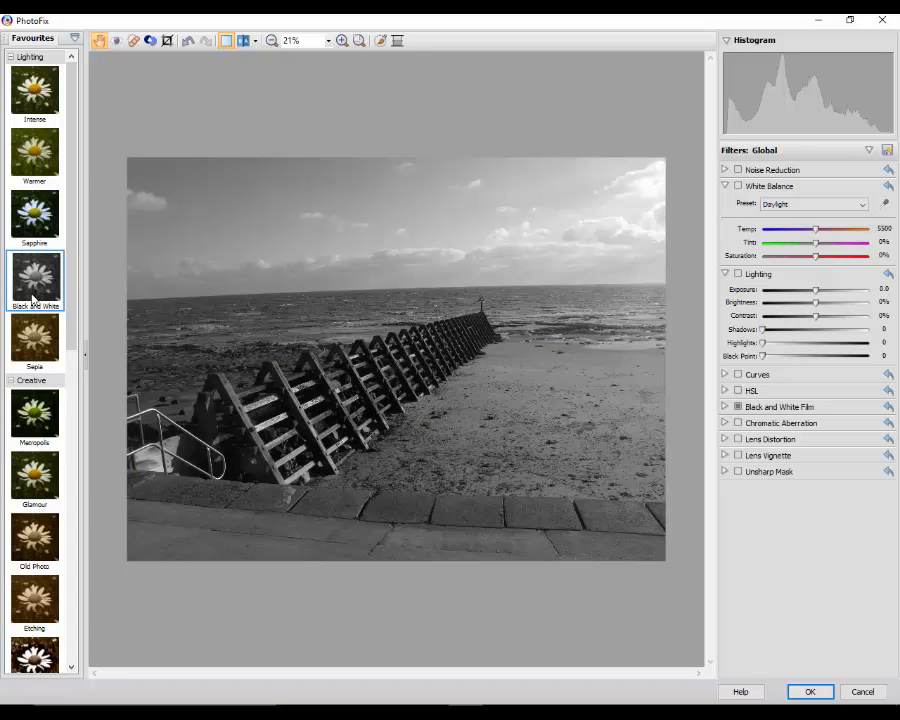
{"action": "left_click", "coordinate": [30, 603]}
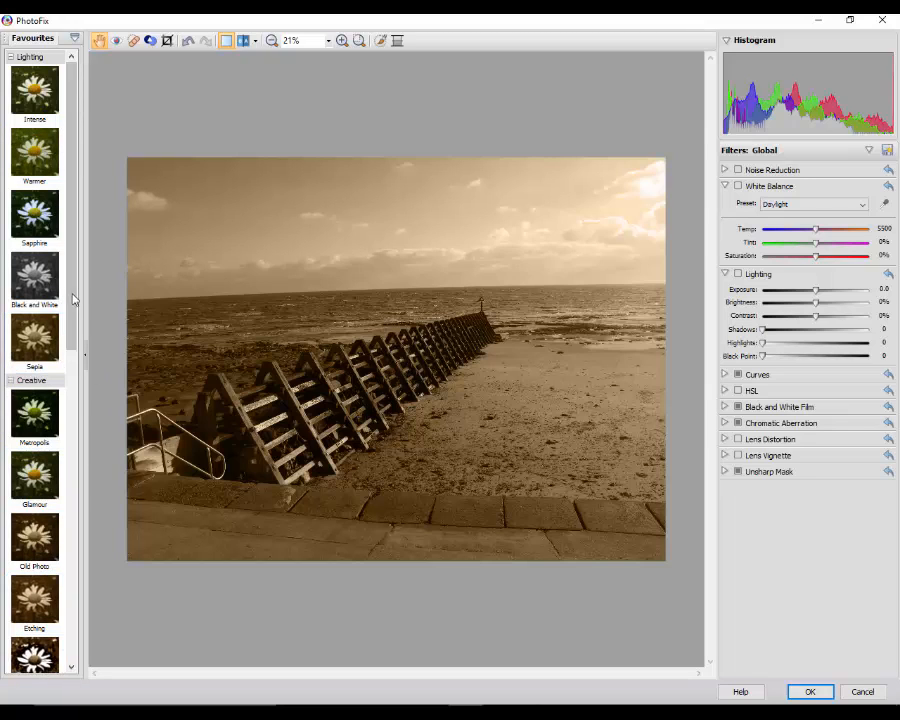
Apply the Colour Fade favourite from the Photography group to the photo.
{"action": "left_click_drag", "start_coordinate": [72, 298], "coordinate": [84, 427]}
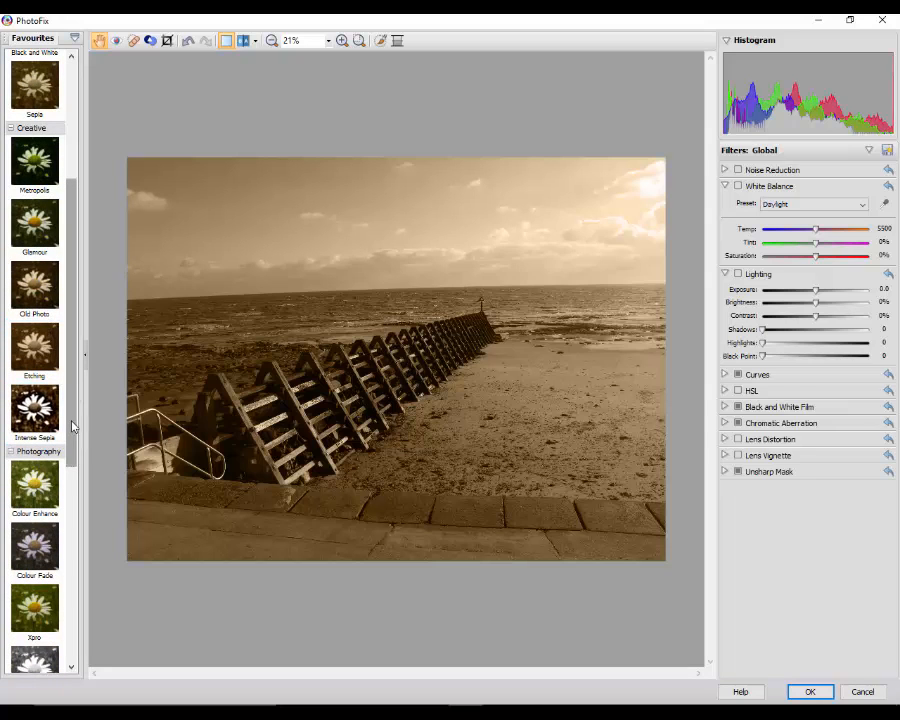
{"action": "left_click_drag", "start_coordinate": [72, 427], "coordinate": [76, 496]}
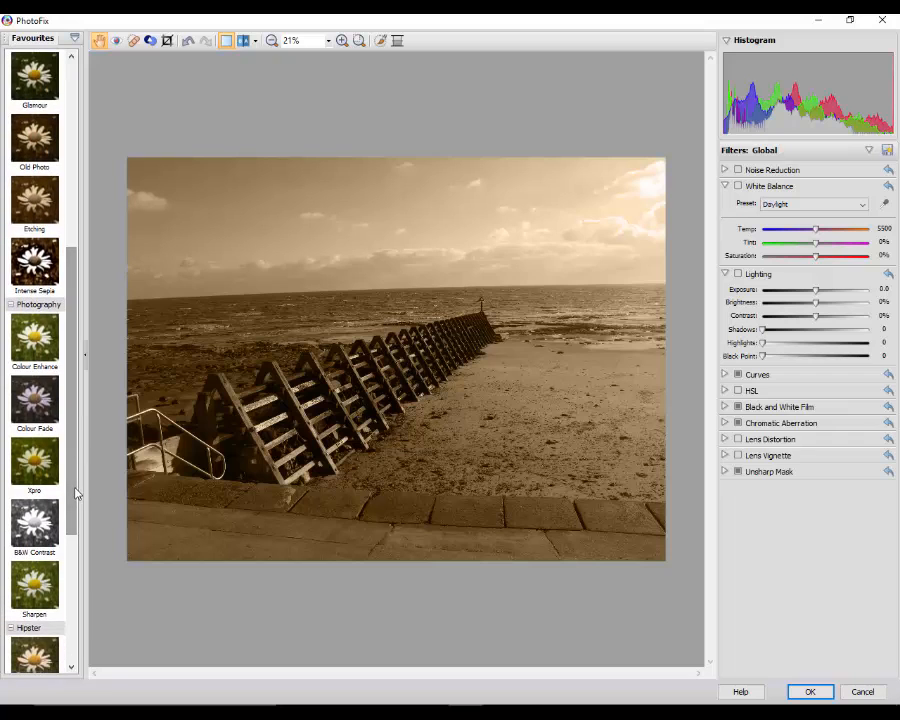
{"action": "left_click", "coordinate": [36, 415]}
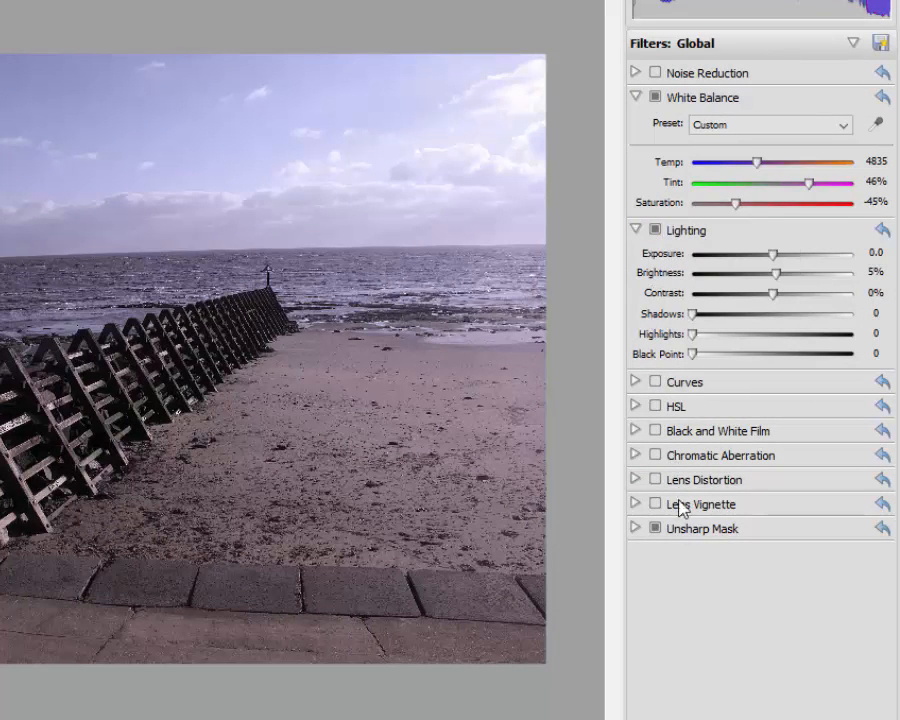
Expand the Unsharp Mask settings and set the White Balance preset to Daylight.
{"action": "left_click", "coordinate": [656, 527]}
{"action": "left_click", "coordinate": [656, 230]}
{"action": "left_click", "coordinate": [635, 528]}
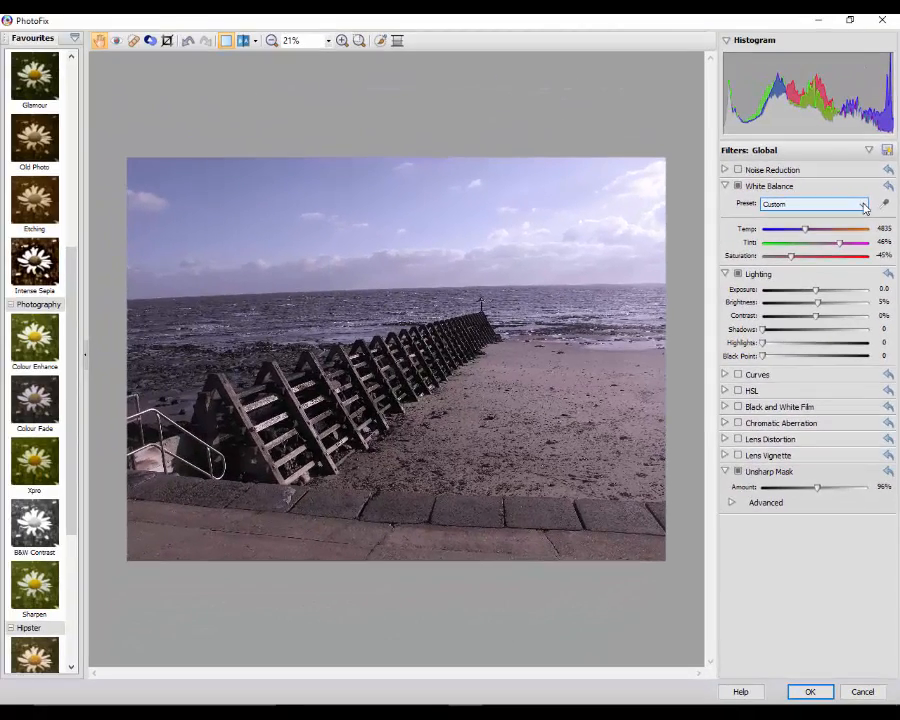
{"action": "left_click", "coordinate": [864, 205]}
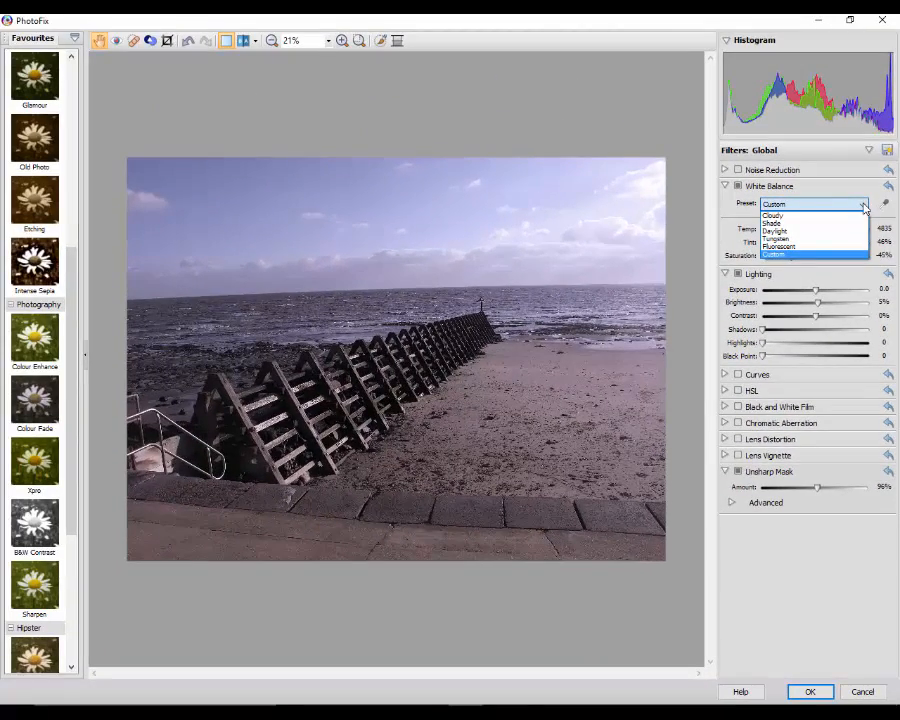
{"action": "left_click", "coordinate": [806, 232]}
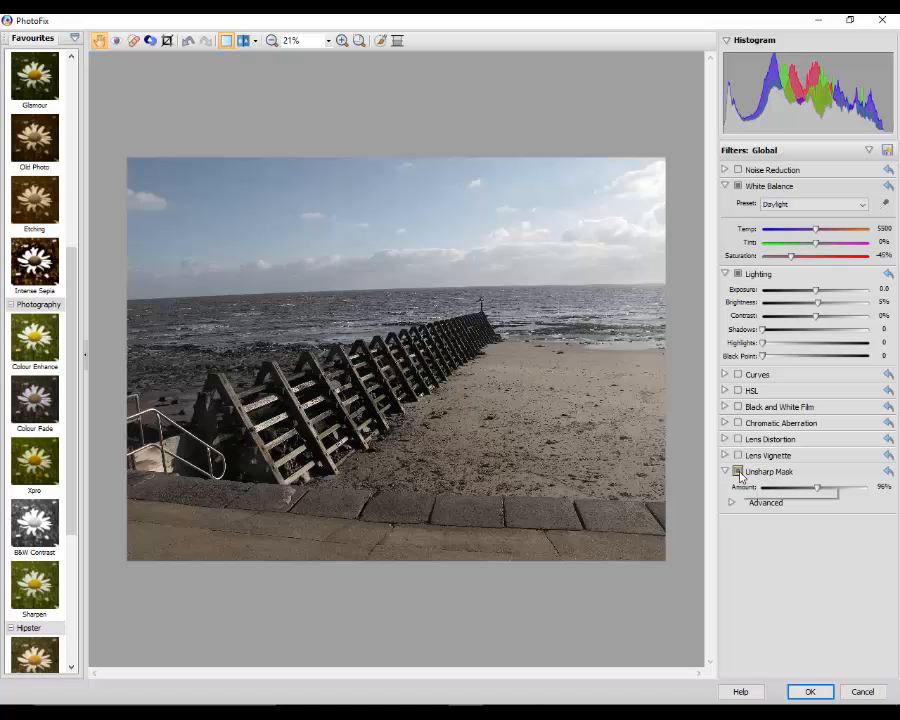
Turn off the Lighting, Unsharp Mask and White Balance filters and reset each to its default values.
{"action": "left_click", "coordinate": [739, 275]}
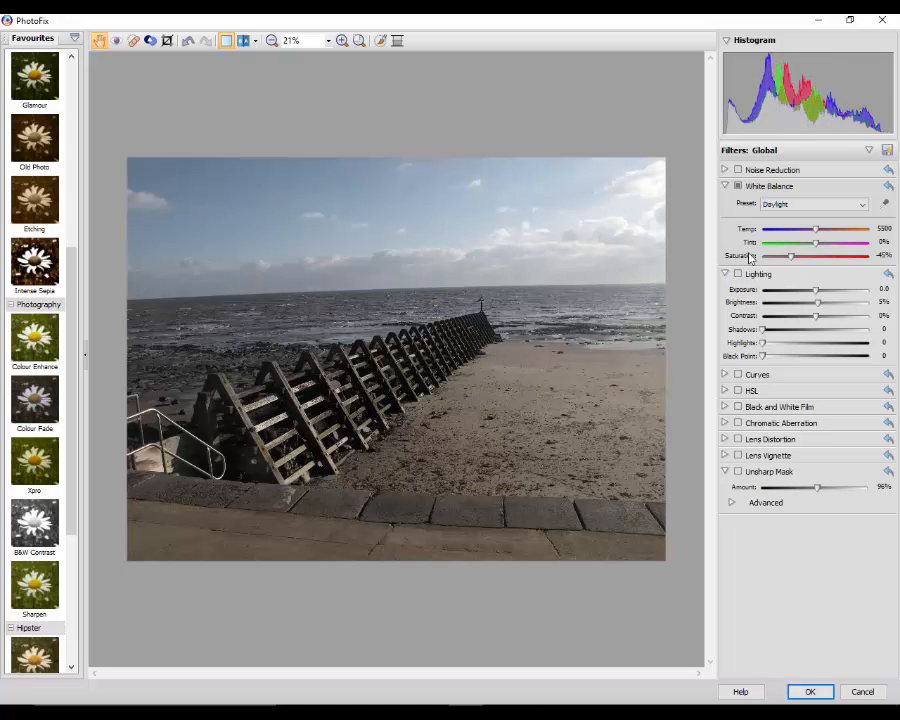
{"action": "left_click", "coordinate": [888, 275]}
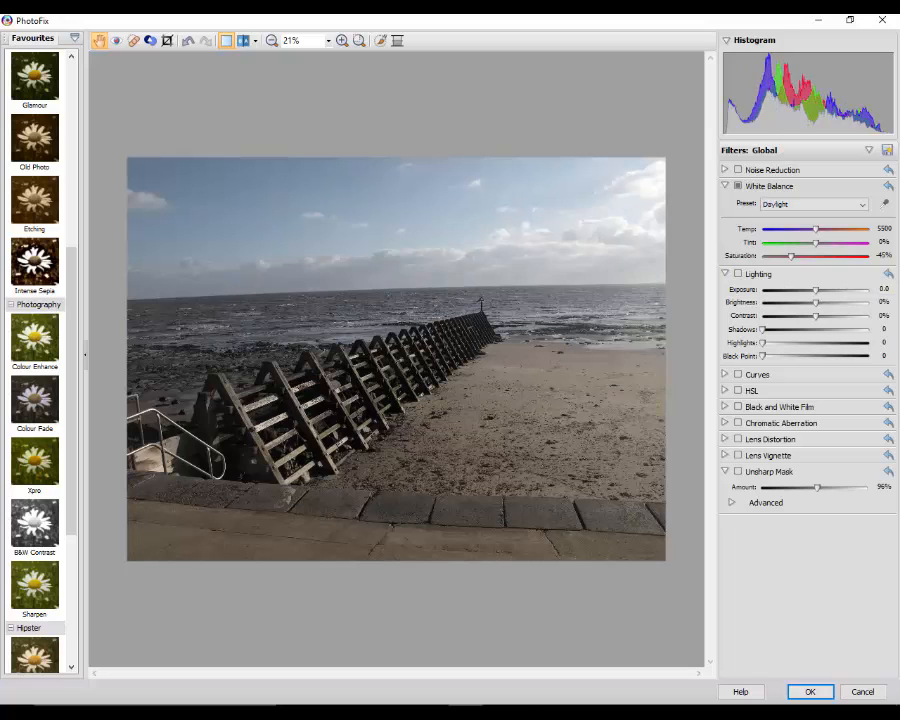
{"action": "left_click", "coordinate": [888, 471]}
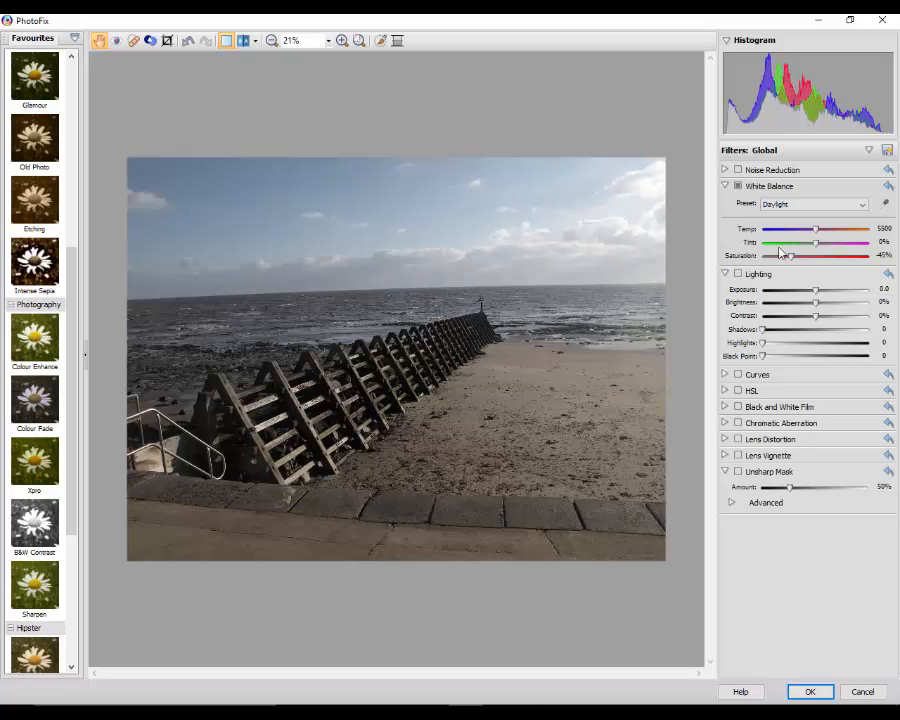
{"action": "left_click", "coordinate": [737, 186]}
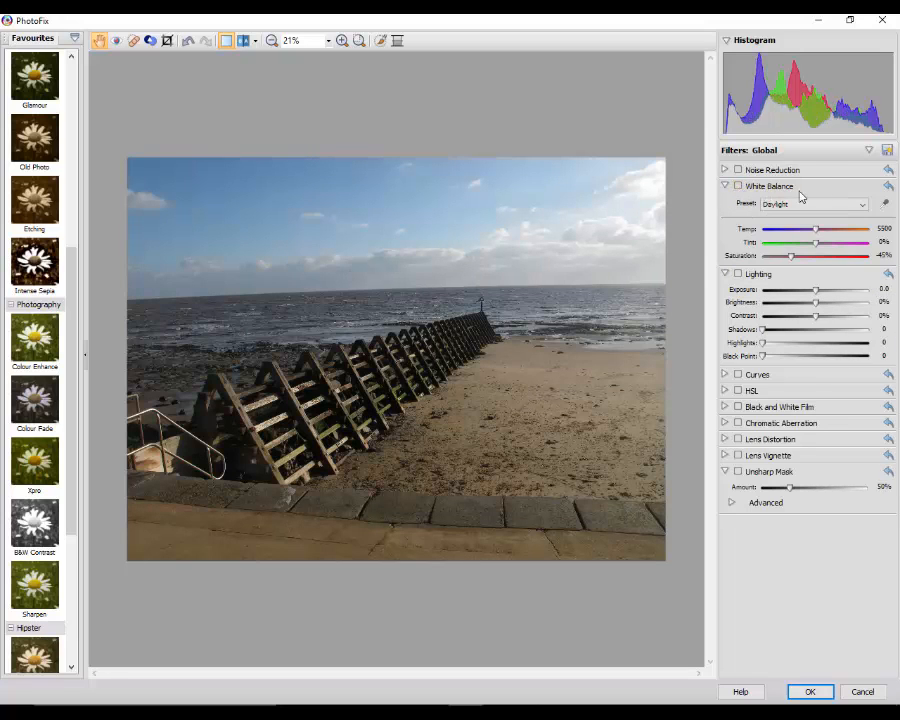
{"action": "left_click", "coordinate": [888, 187]}
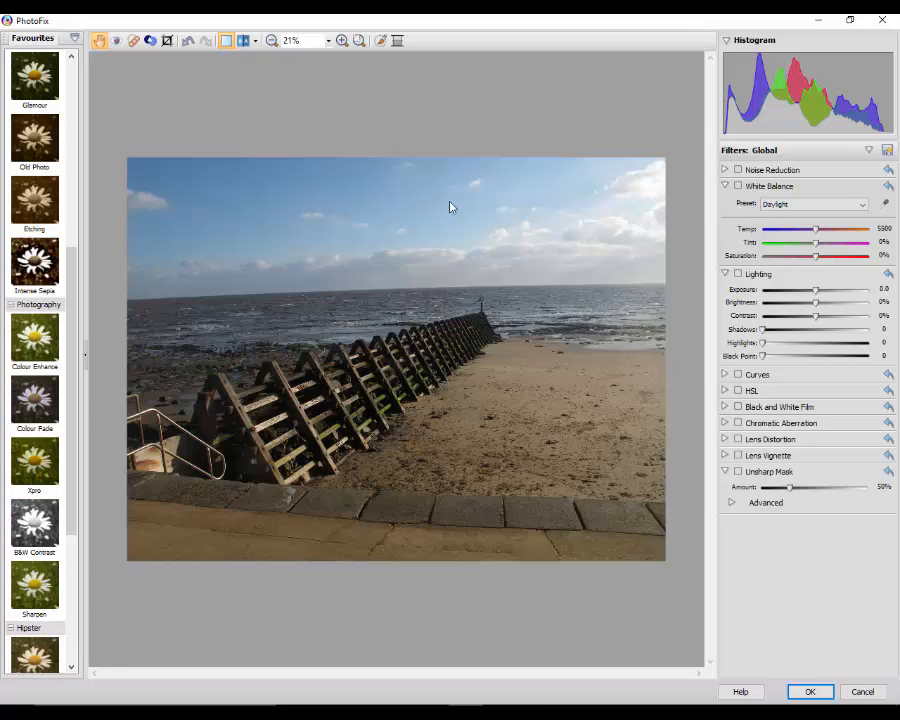
Shrink the PhotoFix window, move it aside to reveal the photo underneath, and bring it back over the photo.
{"action": "left_click", "coordinate": [849, 19]}
{"action": "left_click_drag", "start_coordinate": [328, 130], "coordinate": [651, 133]}
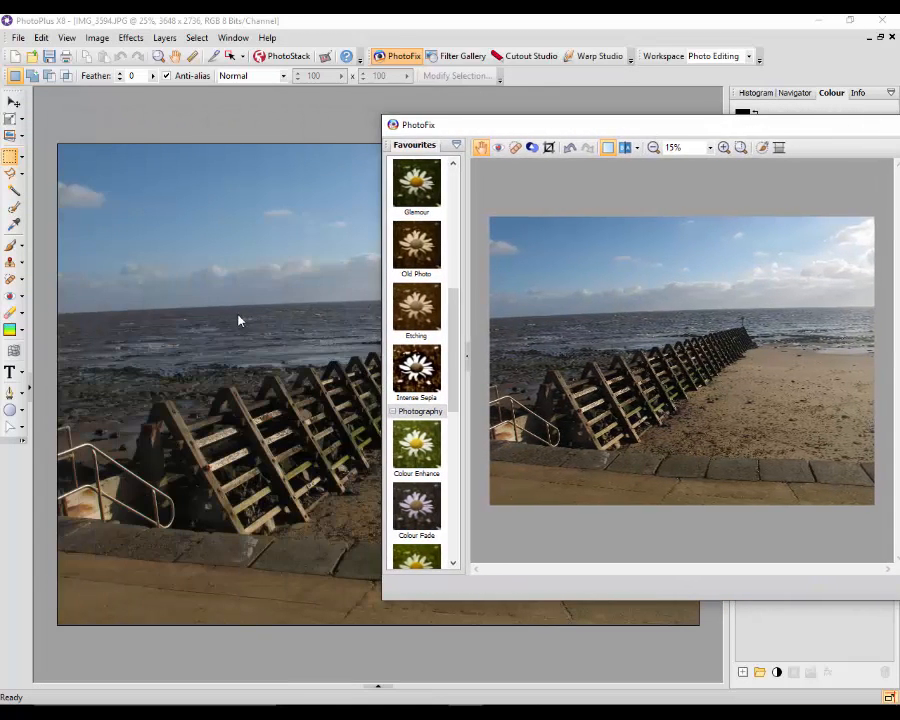
{"action": "left_click_drag", "start_coordinate": [795, 131], "coordinate": [459, 115]}
{"action": "left_click", "coordinate": [702, 111]}
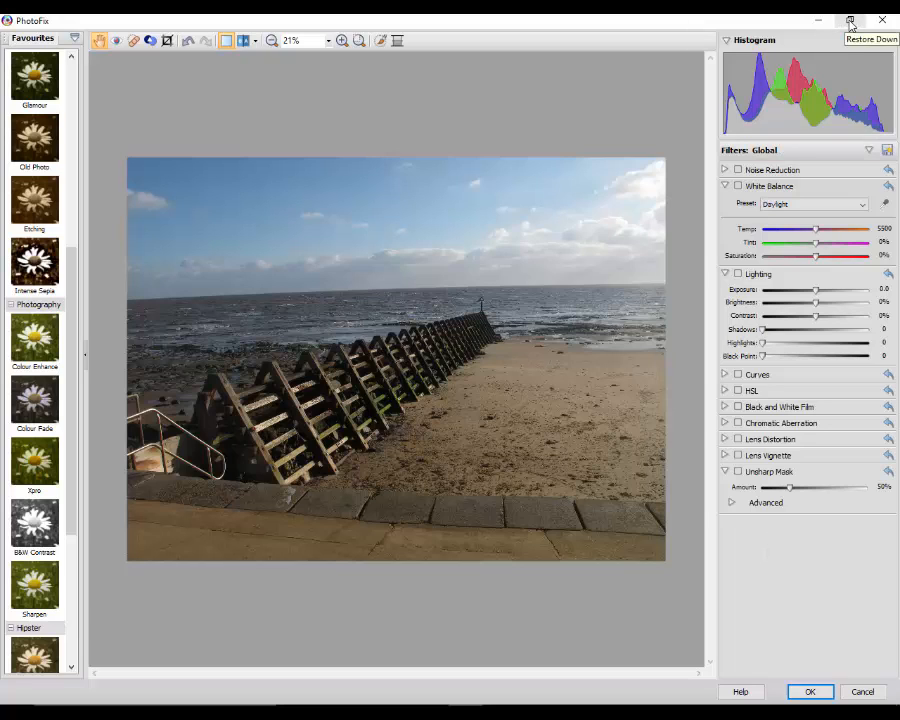
{"action": "left_click", "coordinate": [850, 21]}
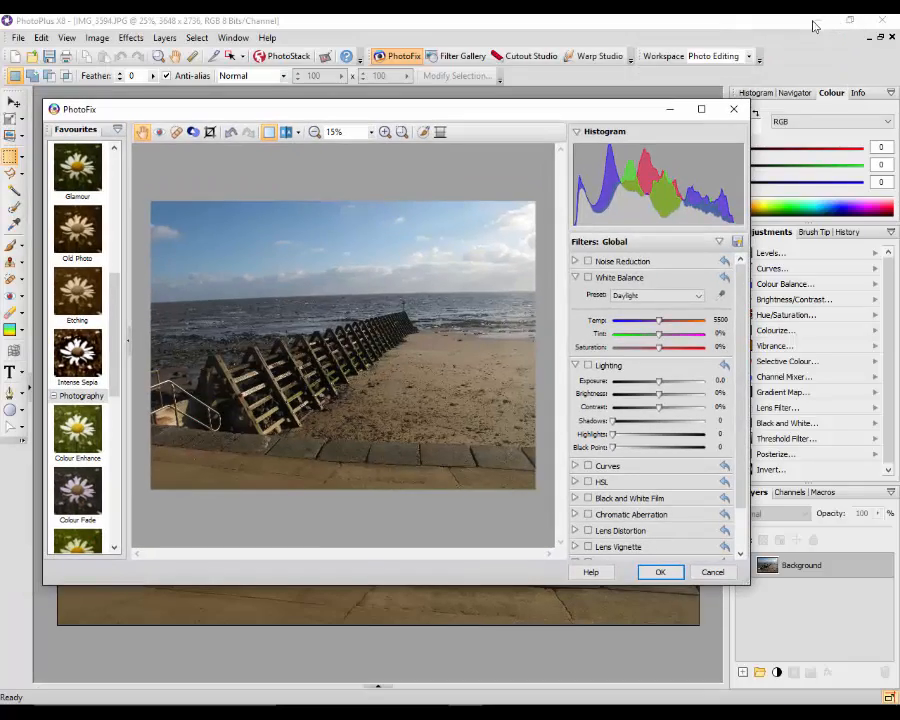
Move the PhotoFix window aside to reveal the photo underneath, bring it back, and maximise it.
{"action": "left_click_drag", "start_coordinate": [607, 115], "coordinate": [246, 621]}
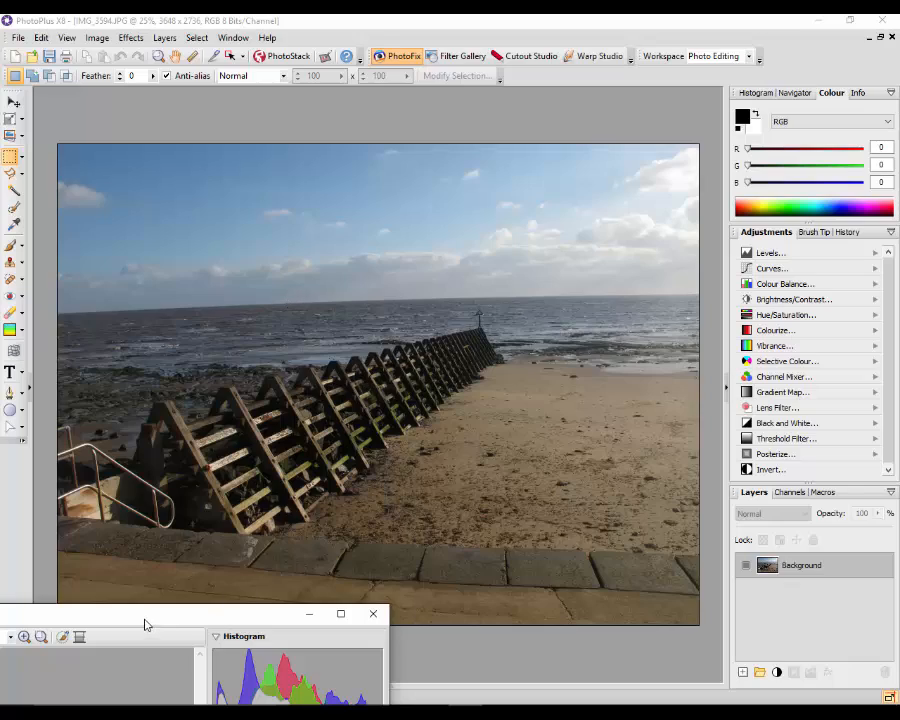
{"action": "left_click_drag", "start_coordinate": [150, 622], "coordinate": [535, 115]}
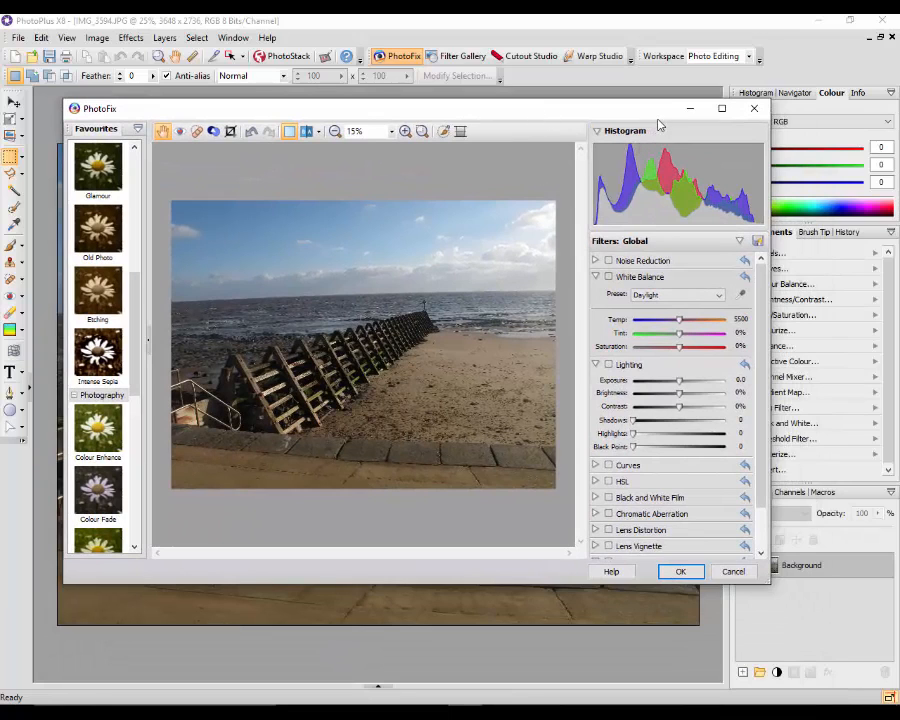
{"action": "left_click", "coordinate": [722, 110]}
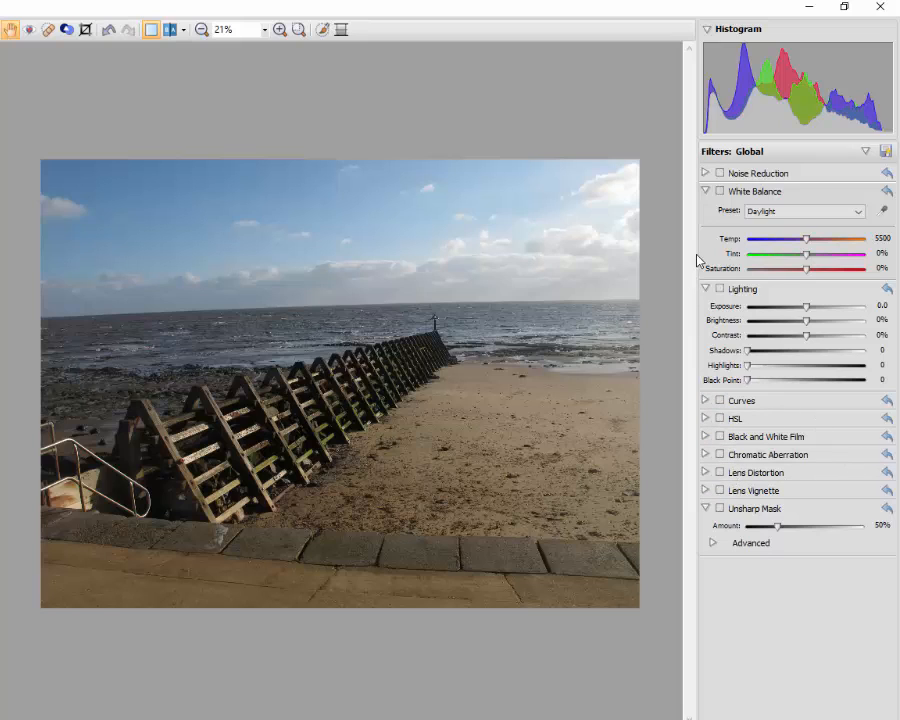
Expand the HSL filter's settings to view them and collapse them again.
{"action": "left_click", "coordinate": [705, 418]}
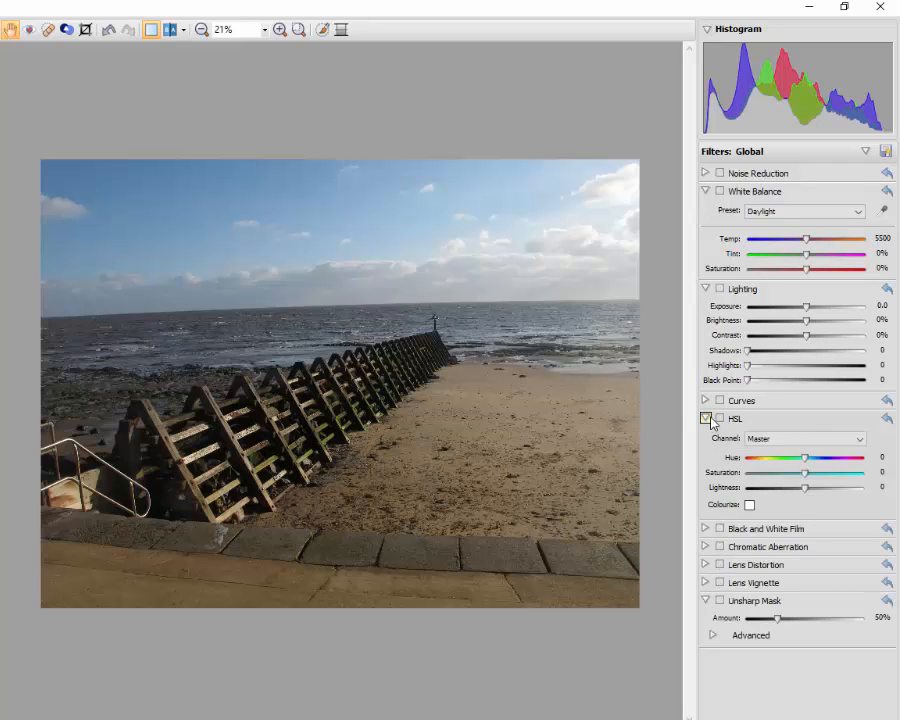
{"action": "left_click", "coordinate": [705, 418]}
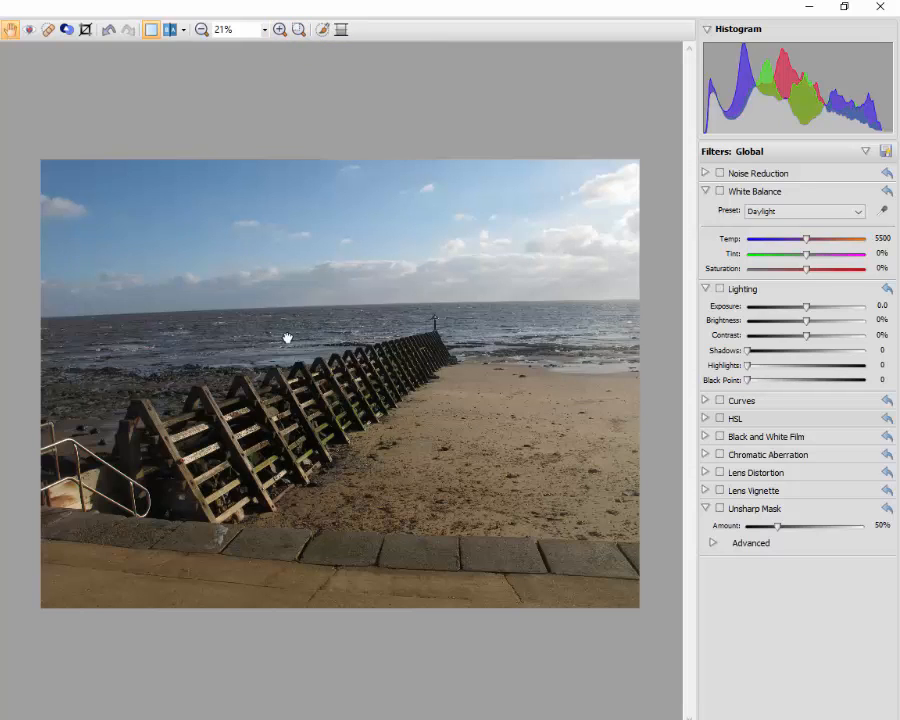
Zoom in to 62% to examine the sky, sea and wooden groyne, and zoom back out to 26%.
{"action": "left_click", "coordinate": [298, 30]}
{"action": "left_click_drag", "start_coordinate": [169, 237], "coordinate": [382, 388]}
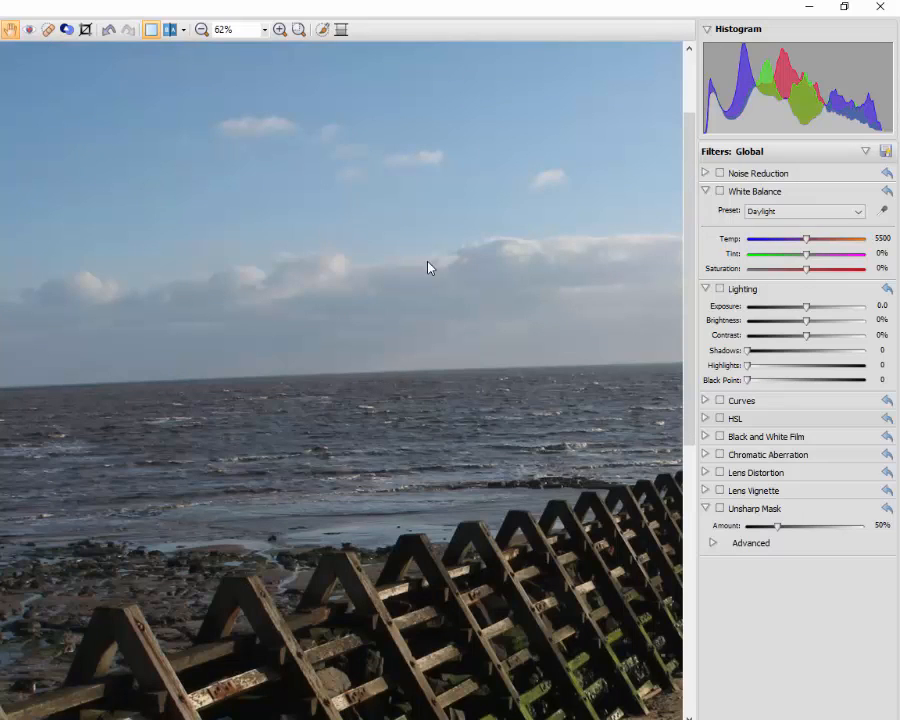
{"action": "left_click_drag", "start_coordinate": [421, 237], "coordinate": [259, 229]}
{"action": "left_click_drag", "start_coordinate": [299, 670], "coordinate": [424, 472]}
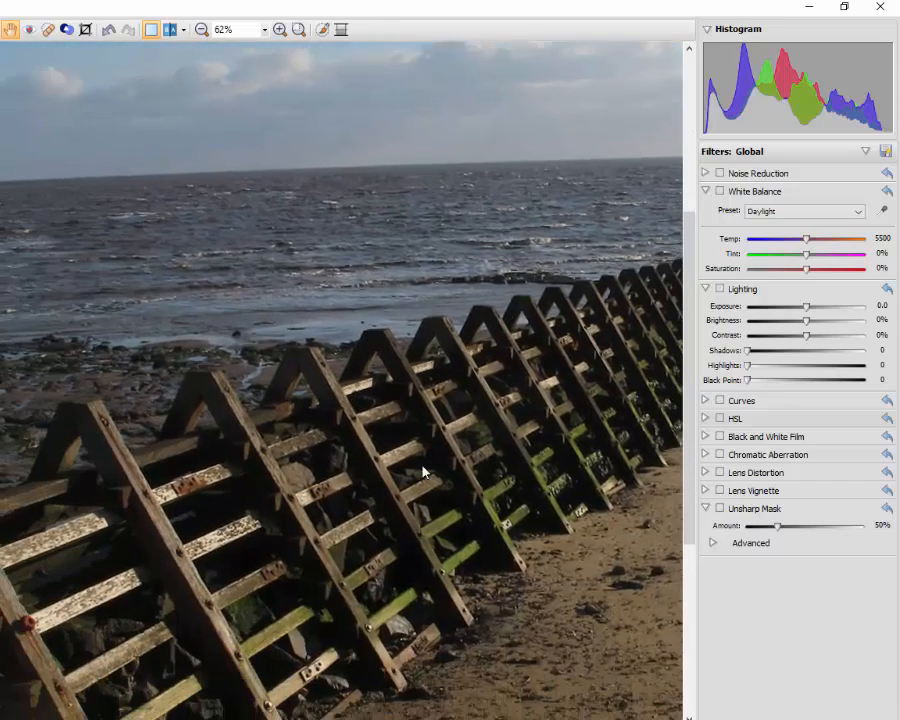
{"action": "left_click_drag", "start_coordinate": [250, 635], "coordinate": [388, 402]}
{"action": "left_click_drag", "start_coordinate": [236, 446], "coordinate": [501, 643]}
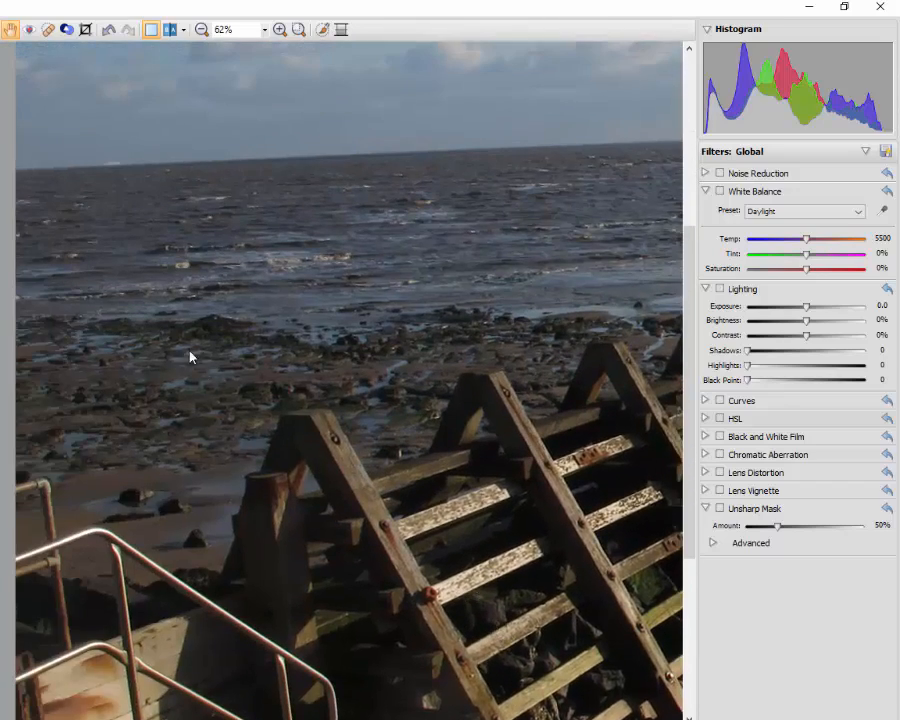
{"action": "left_click_drag", "start_coordinate": [160, 256], "coordinate": [205, 342]}
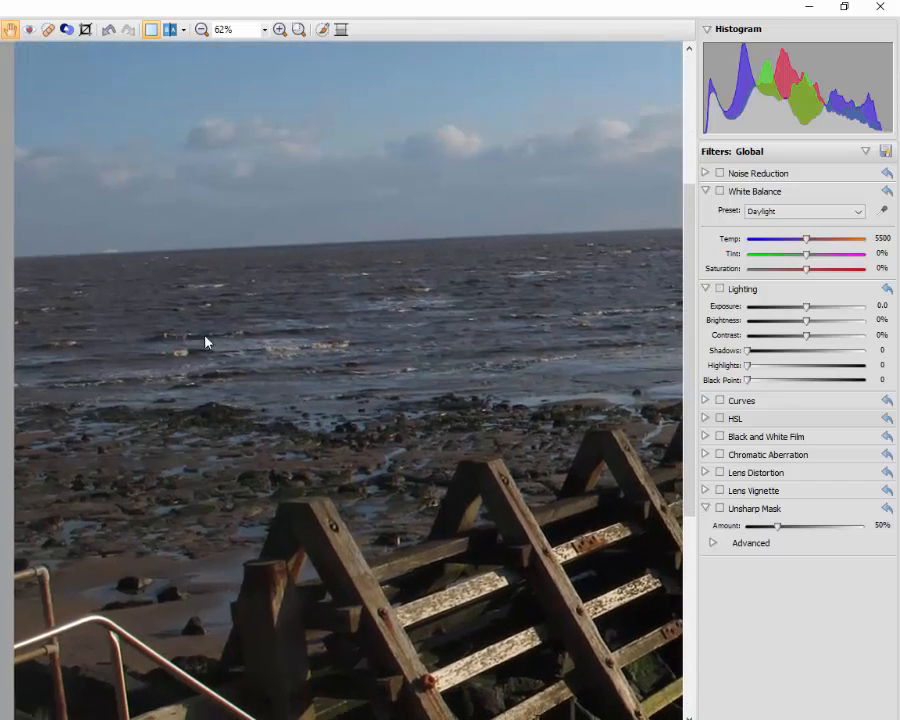
{"action": "left_click", "coordinate": [201, 30]}
{"action": "left_click", "coordinate": [201, 30]}
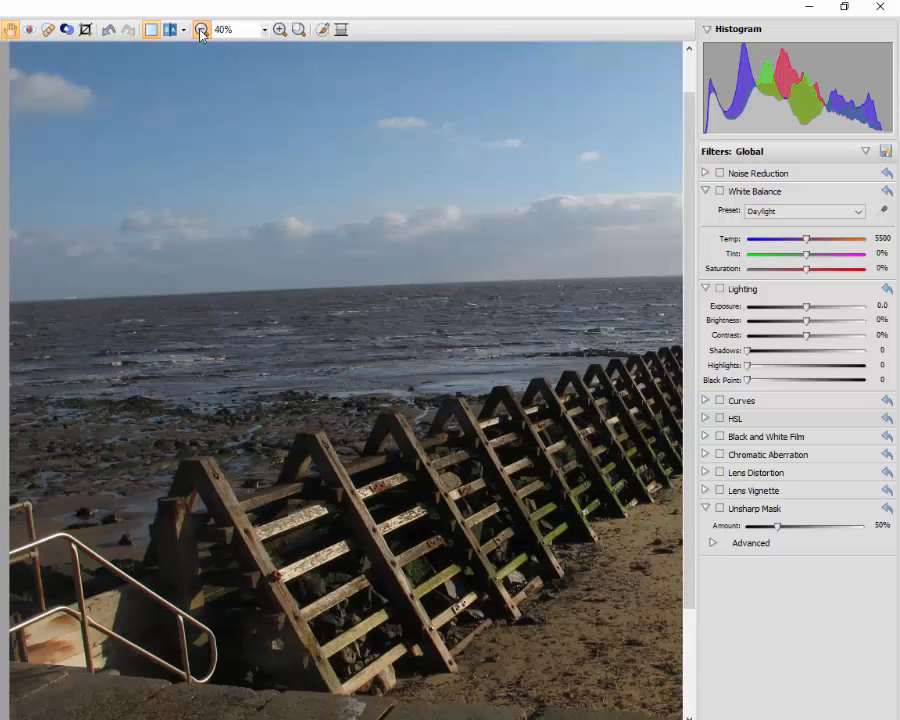
{"action": "left_click", "coordinate": [201, 30]}
{"action": "left_click", "coordinate": [201, 30]}
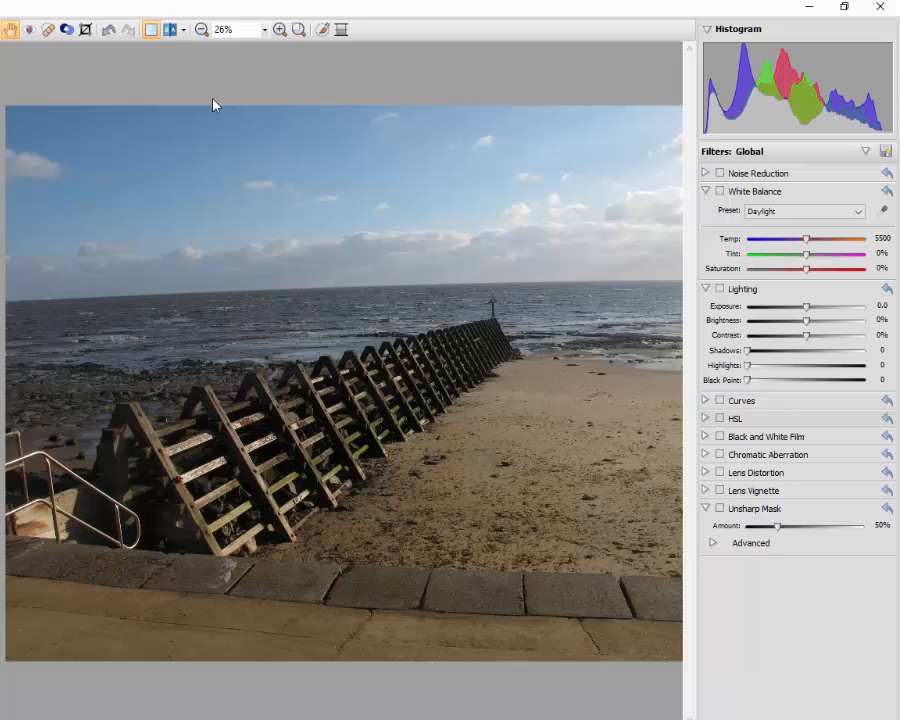
Start Crop and Straighten and rotate the photo by about 1.94° to level the horizon.
{"action": "left_click", "coordinate": [85, 35]}
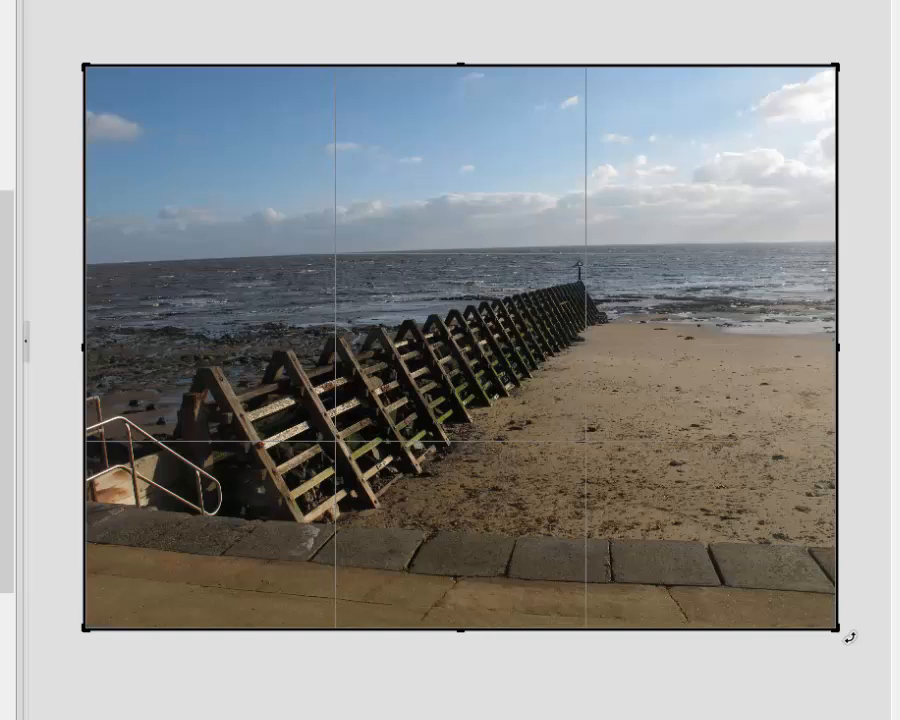
{"action": "left_click_drag", "start_coordinate": [849, 637], "coordinate": [832, 638]}
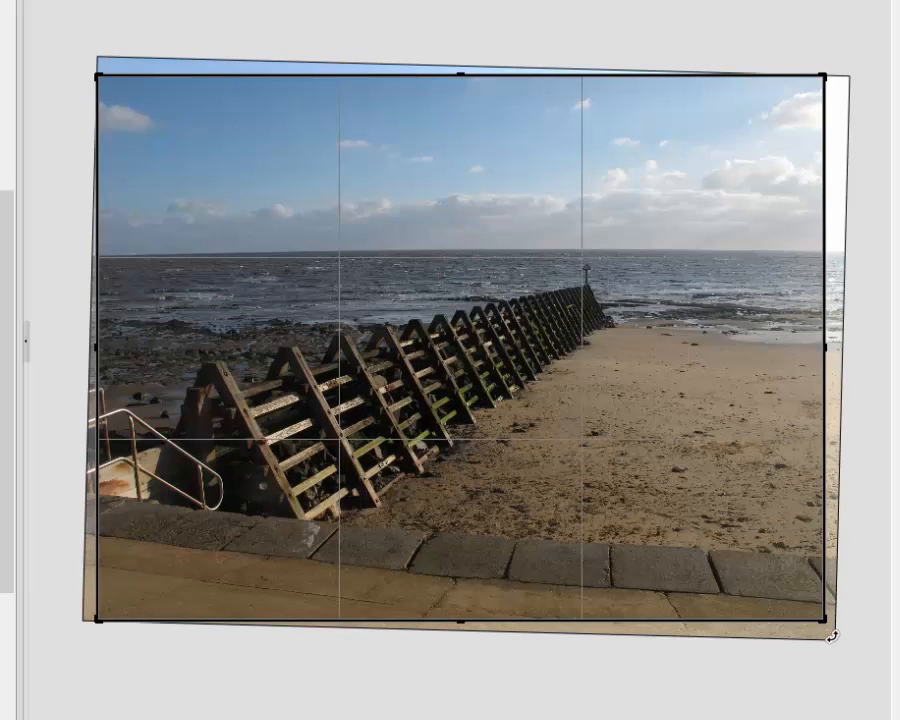
{"action": "left_click_drag", "start_coordinate": [832, 636], "coordinate": [832, 632]}
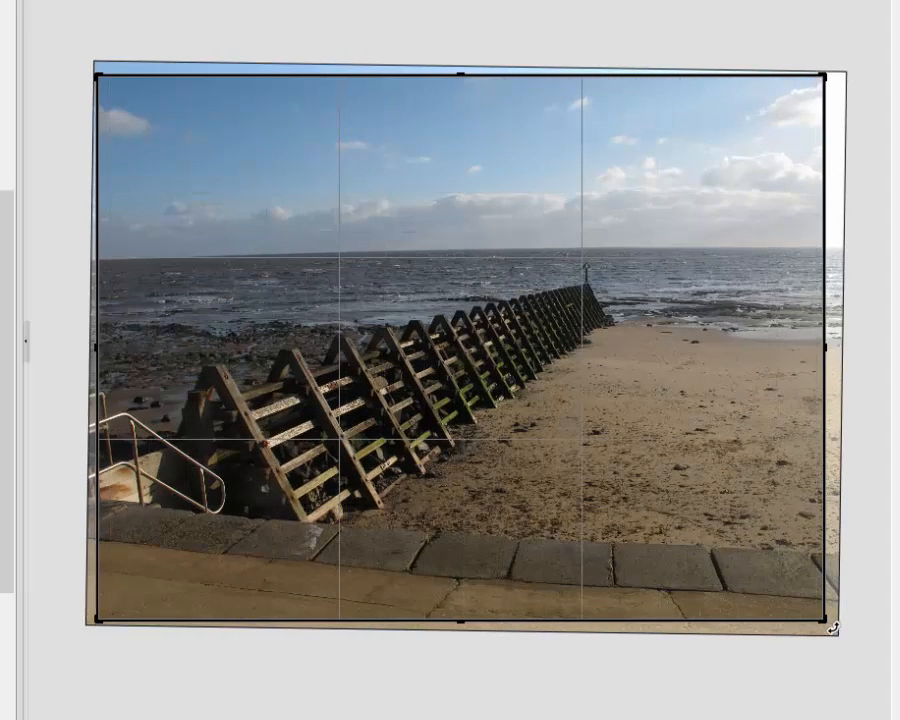
{"action": "left_click_drag", "start_coordinate": [833, 629], "coordinate": [835, 622]}
{"action": "left_click_drag", "start_coordinate": [835, 621], "coordinate": [829, 634]}
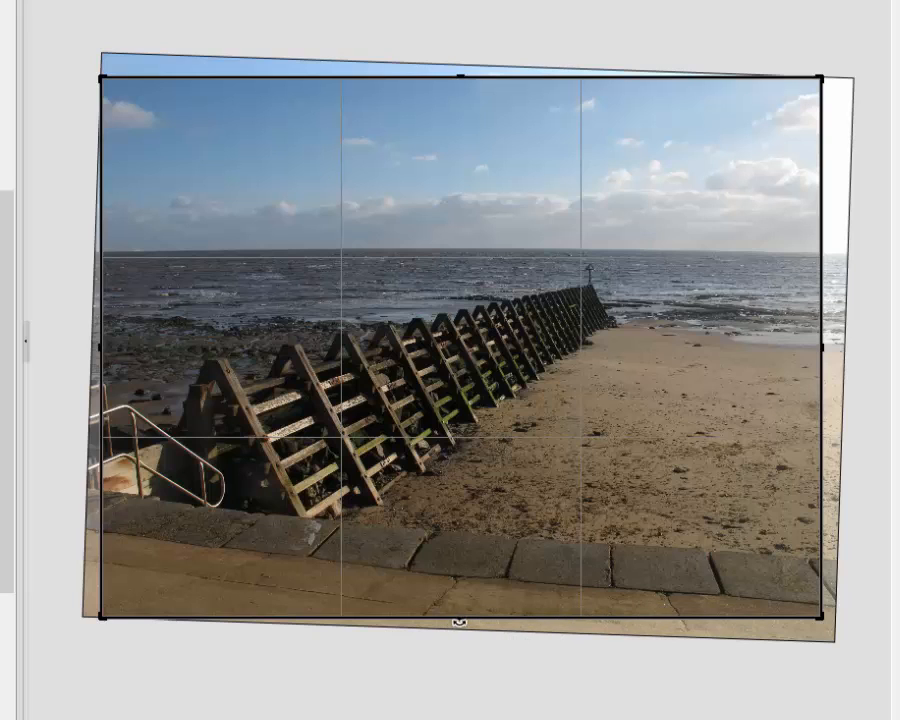
Trim the crop area along the promenade at the bottom and the railing on the left, and accept the crop.
{"action": "left_click_drag", "start_coordinate": [458, 615], "coordinate": [463, 602]}
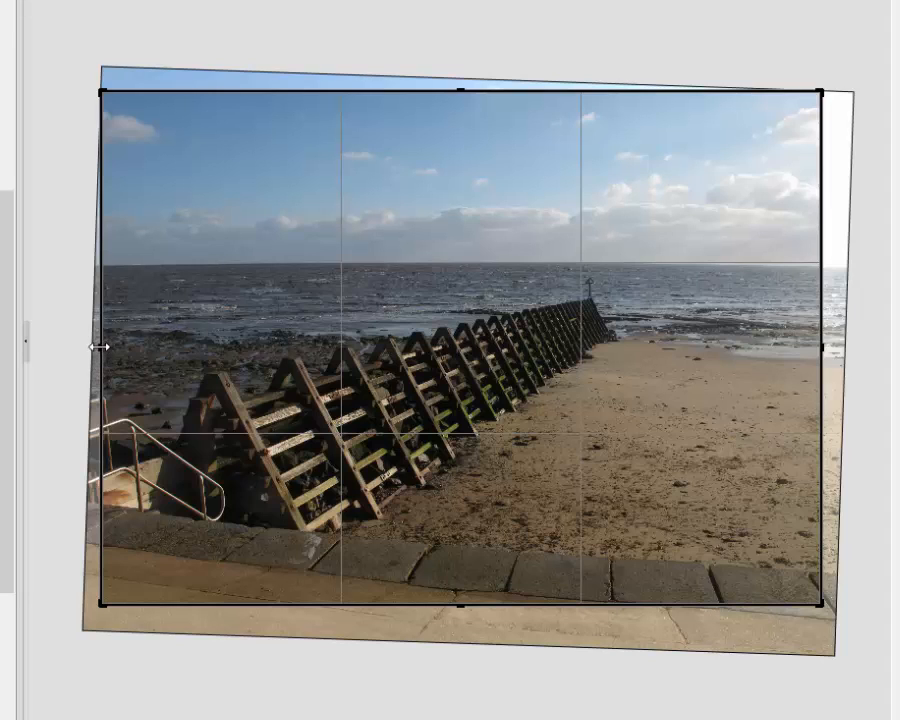
{"action": "left_click_drag", "start_coordinate": [98, 347], "coordinate": [115, 347]}
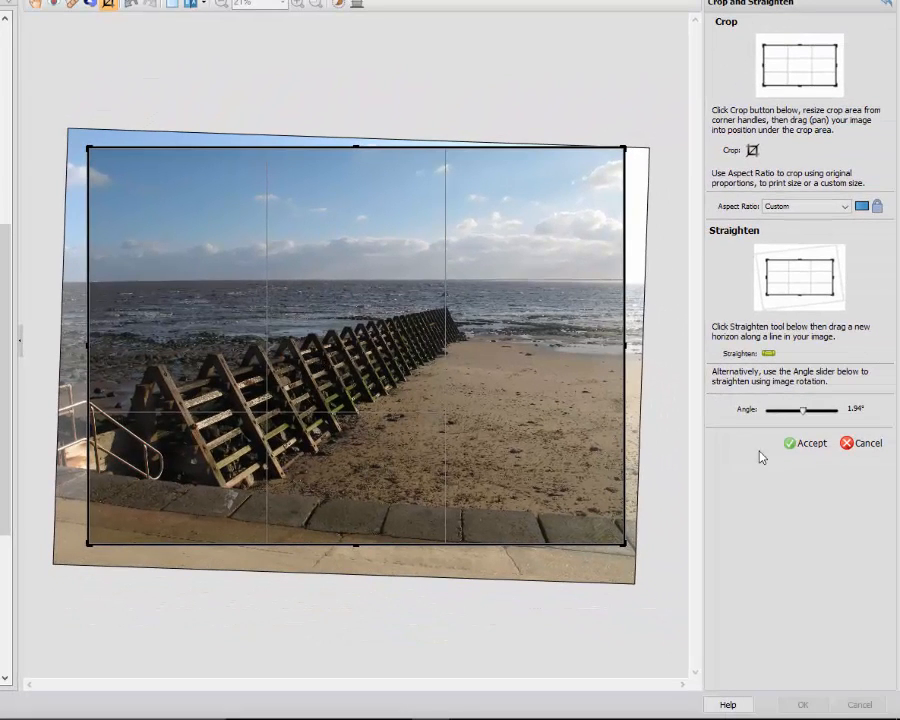
{"action": "left_click", "coordinate": [794, 445]}
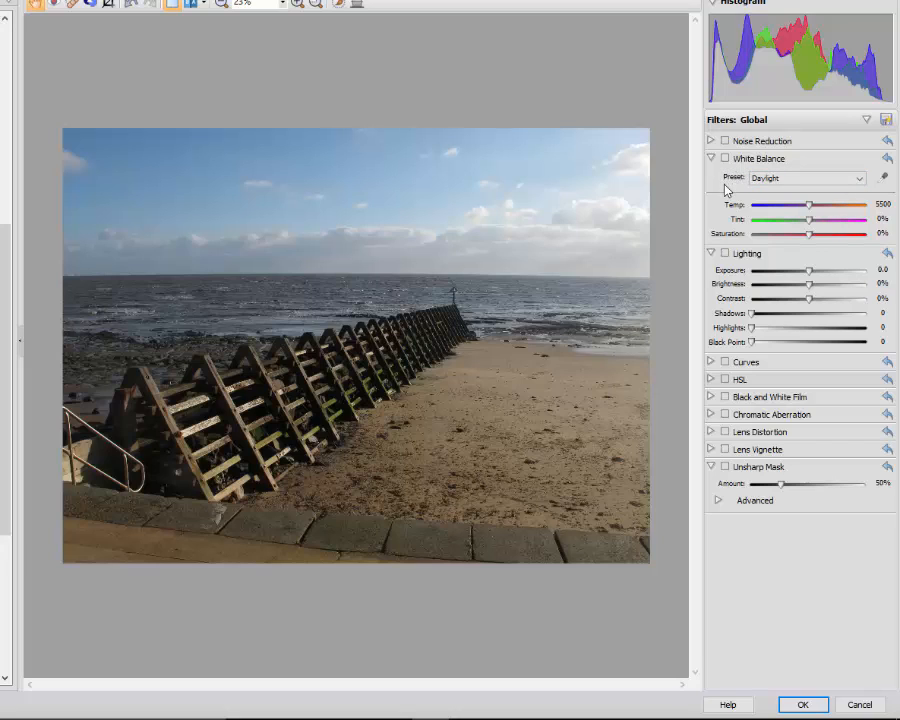
Try the Tungsten, Shade and Cloudy White Balance presets on the cropped photo.
{"action": "left_click", "coordinate": [860, 180]}
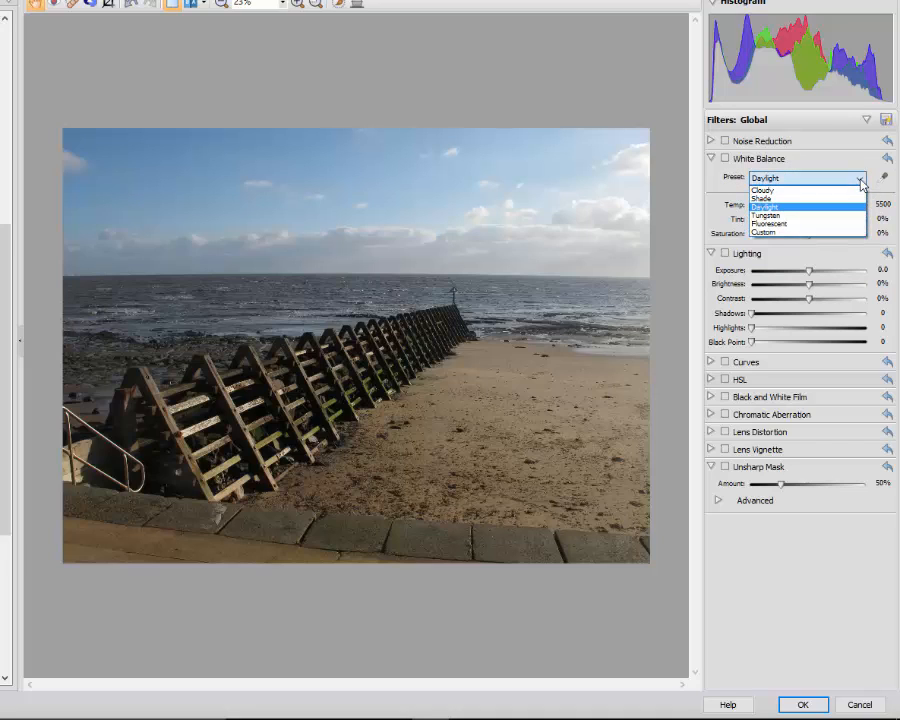
{"action": "left_click", "coordinate": [775, 216]}
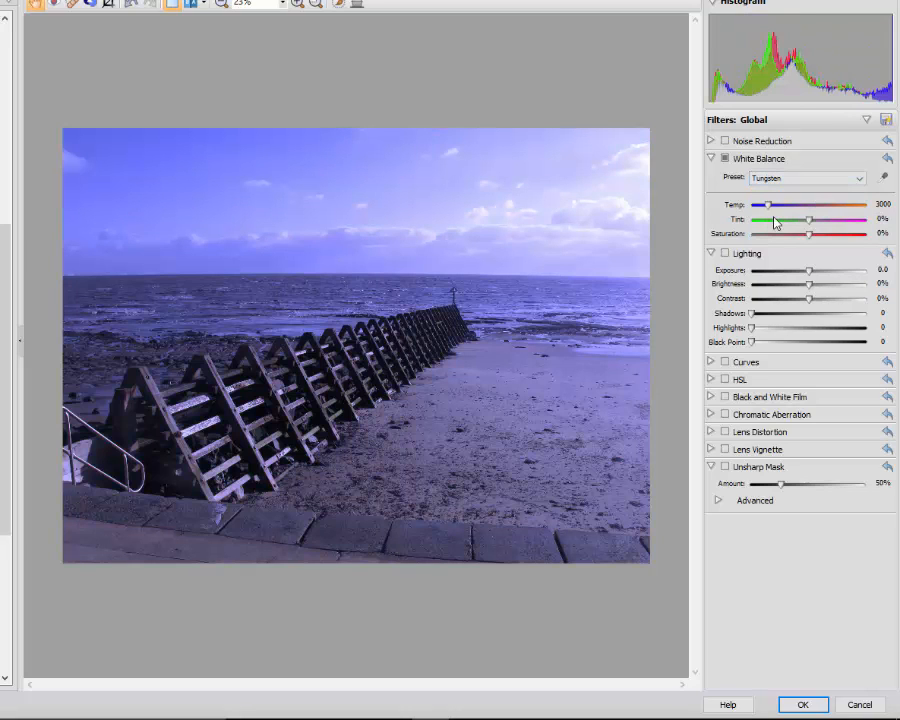
{"action": "left_click", "coordinate": [859, 181]}
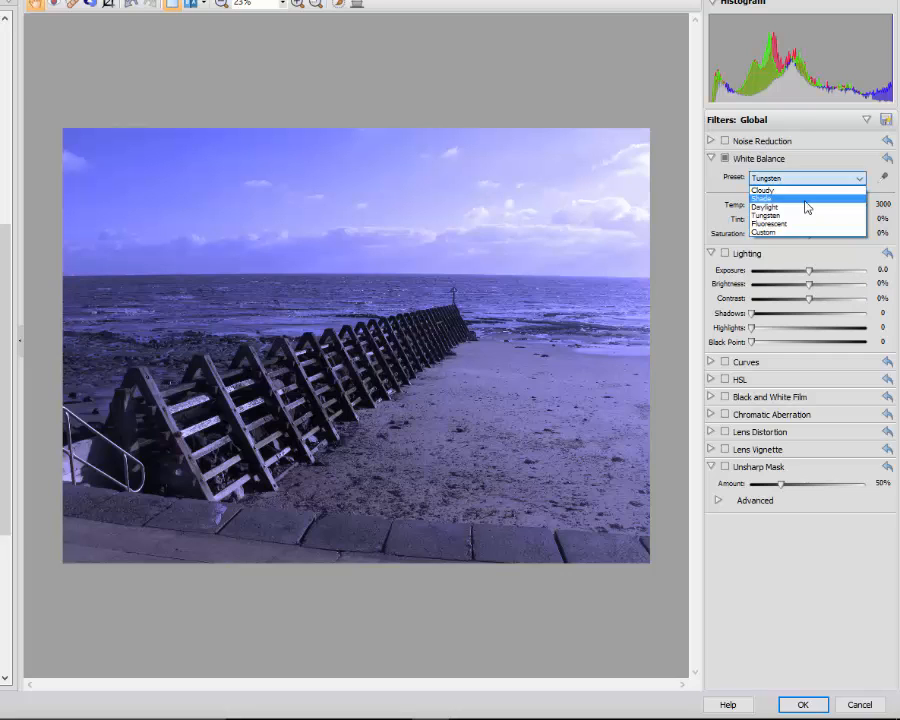
{"action": "left_click", "coordinate": [806, 199]}
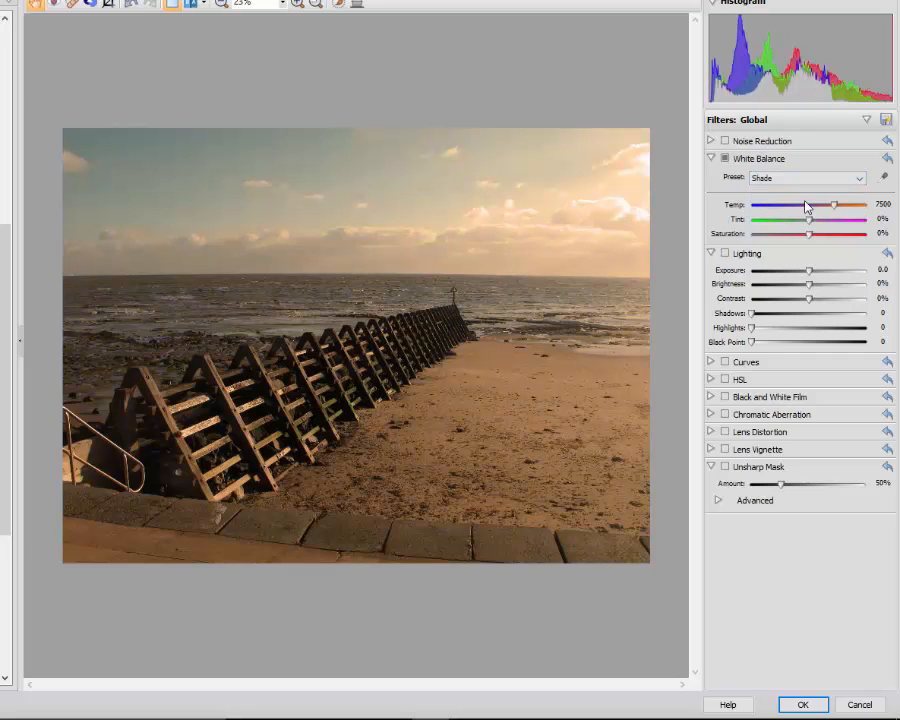
{"action": "left_click", "coordinate": [859, 178]}
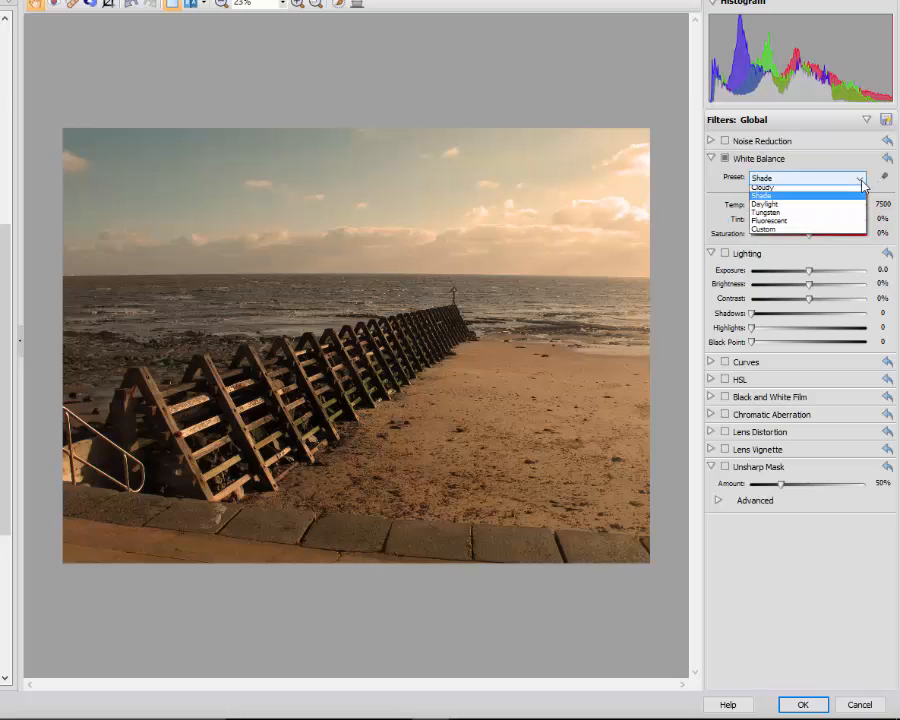
{"action": "left_click", "coordinate": [810, 199]}
{"action": "key", "text": "Up"}
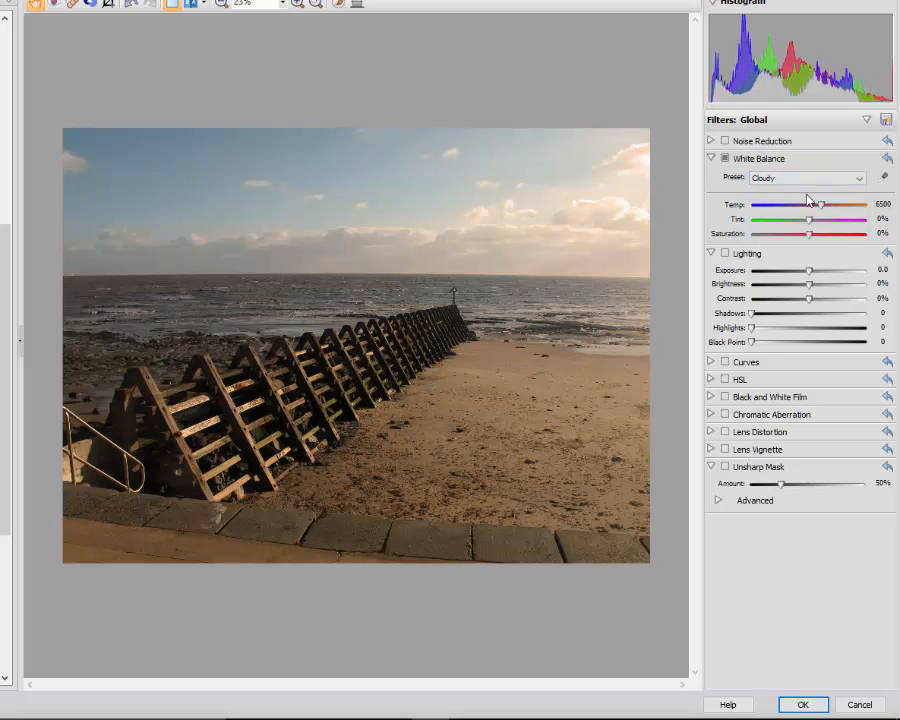
Set the White Balance preset to Shade.
{"action": "left_click", "coordinate": [857, 180]}
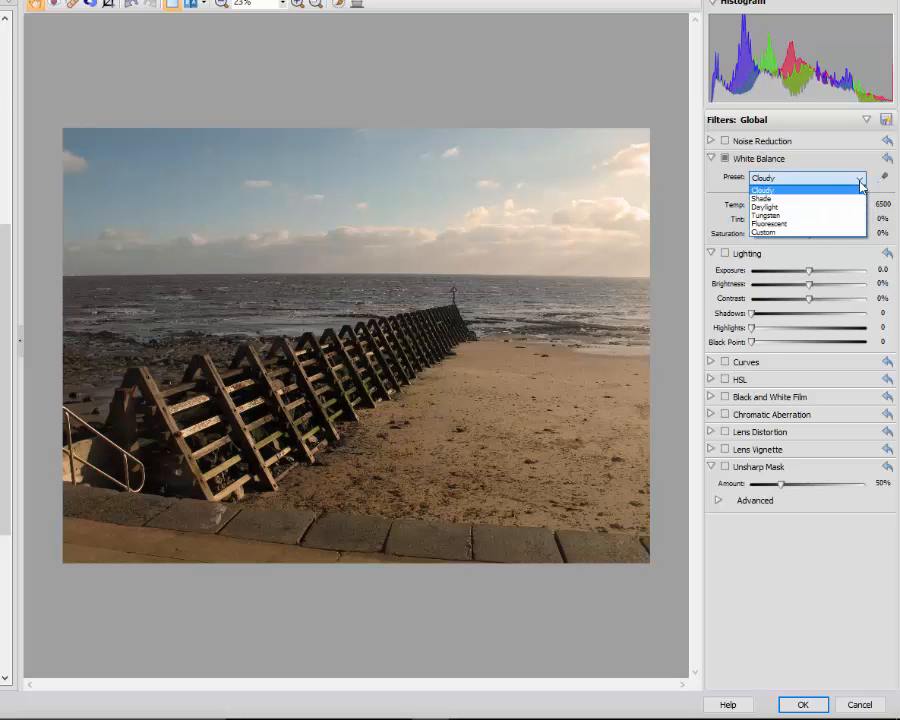
{"action": "left_click", "coordinate": [806, 199]}
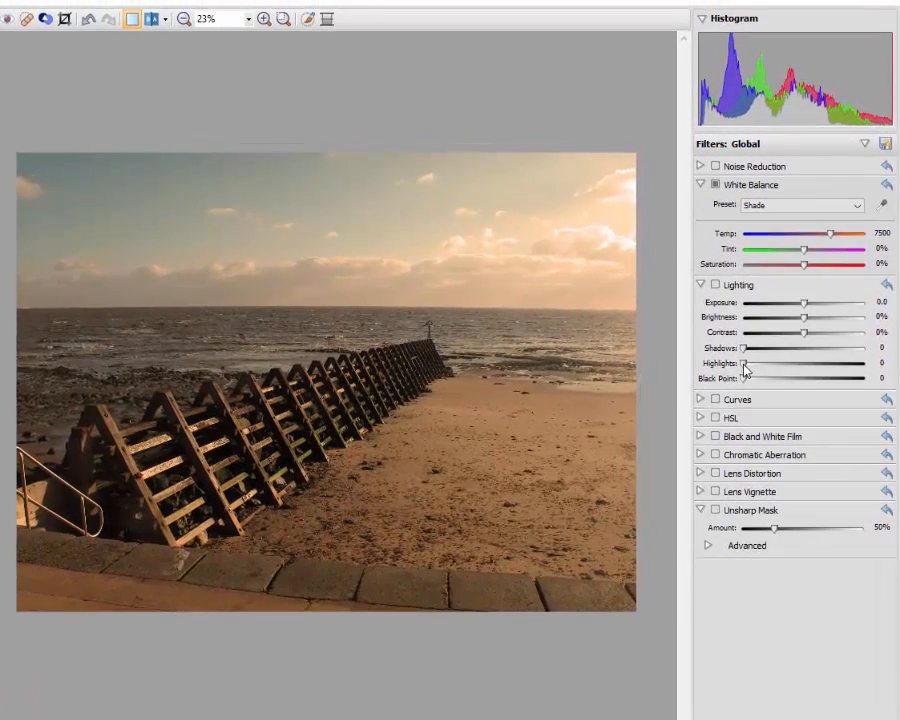
Set the Lighting filter's Highlights to 29 and Shadows to 32.
{"action": "left_click", "coordinate": [756, 339]}
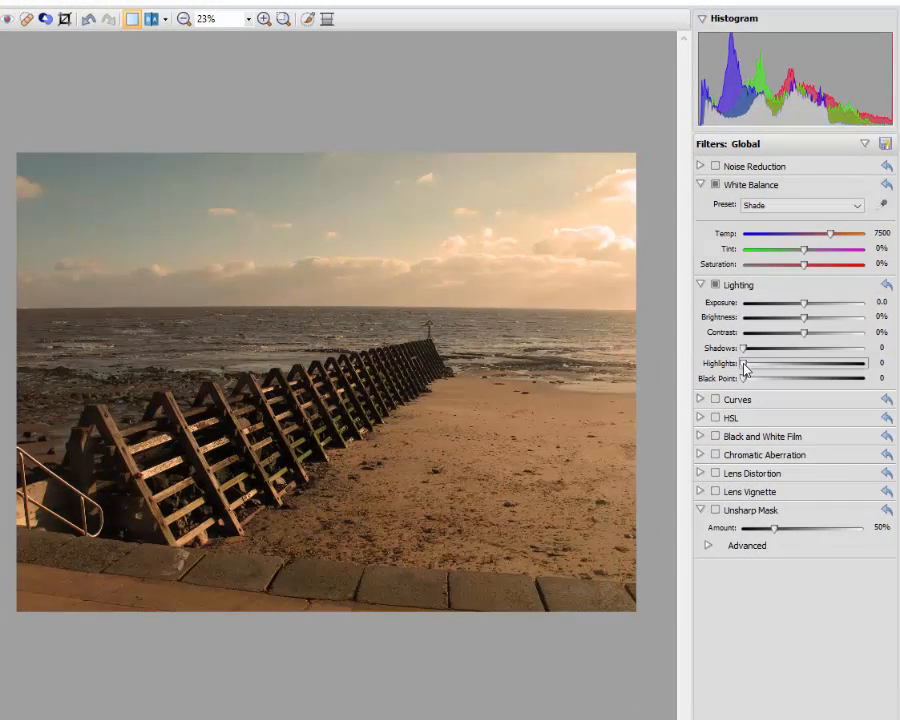
{"action": "left_click_drag", "start_coordinate": [750, 369], "coordinate": [782, 377]}
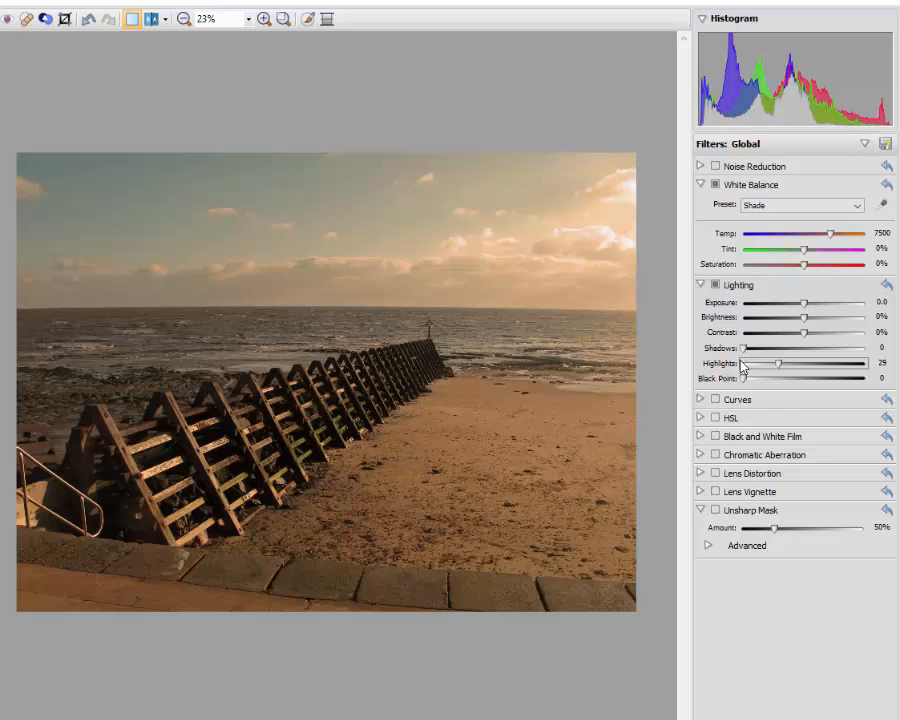
{"action": "left_click_drag", "start_coordinate": [745, 352], "coordinate": [785, 357]}
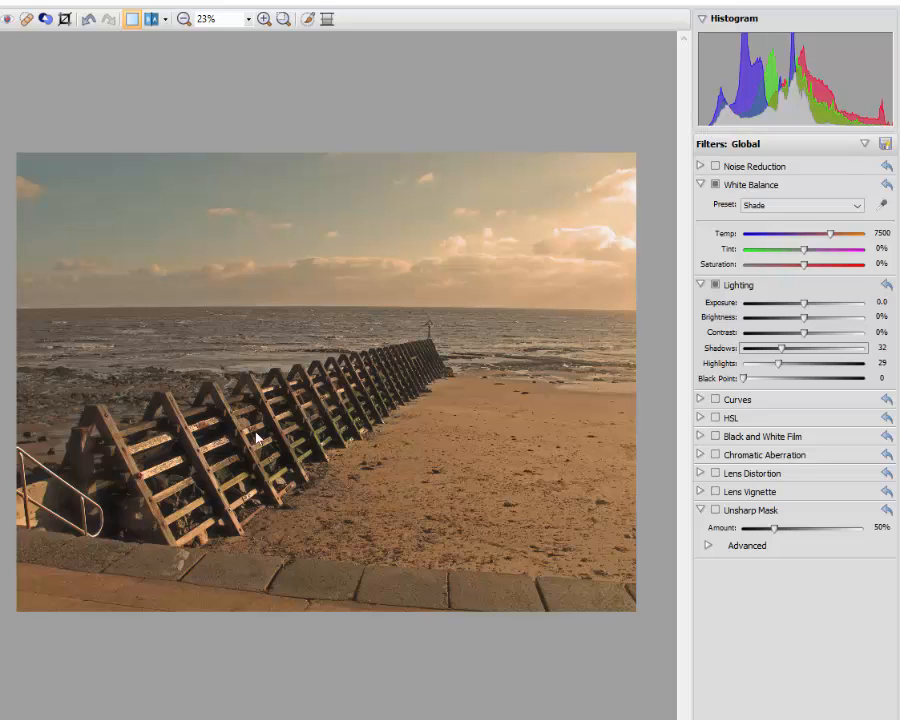
Set the Lighting filter's Contrast to -66%, Brightness to -11% and Exposure to -0.1.
{"action": "left_click", "coordinate": [805, 336]}
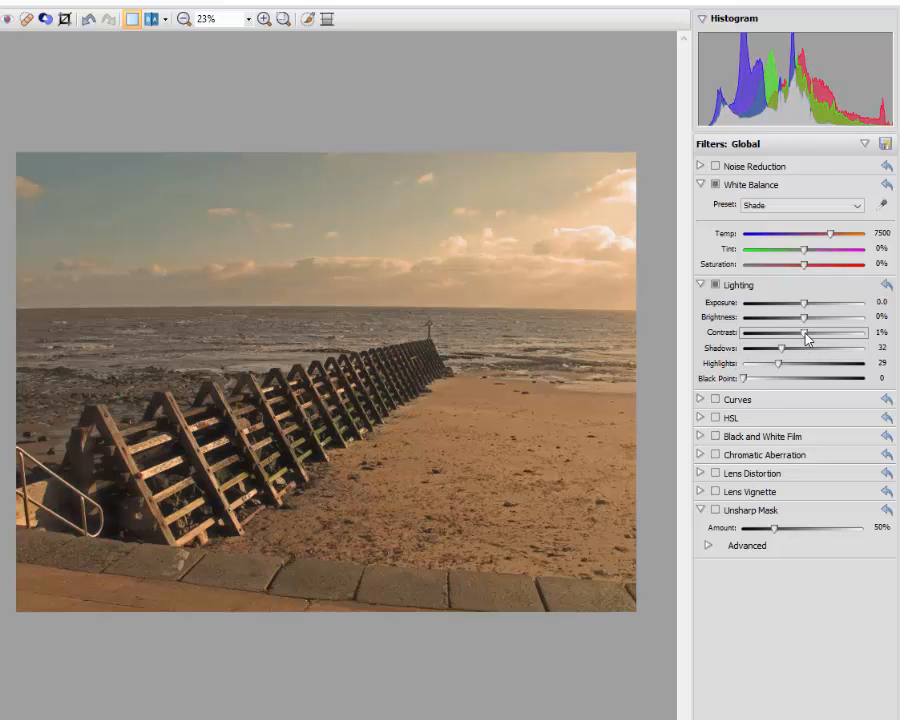
{"action": "left_click_drag", "start_coordinate": [806, 338], "coordinate": [767, 341]}
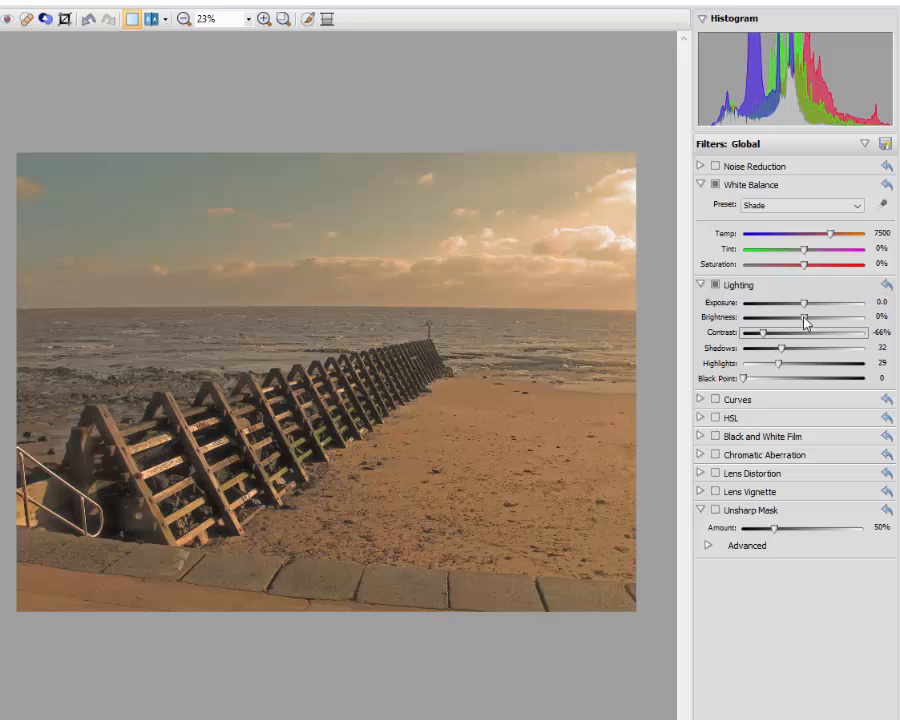
{"action": "left_click_drag", "start_coordinate": [804, 318], "coordinate": [802, 302]}
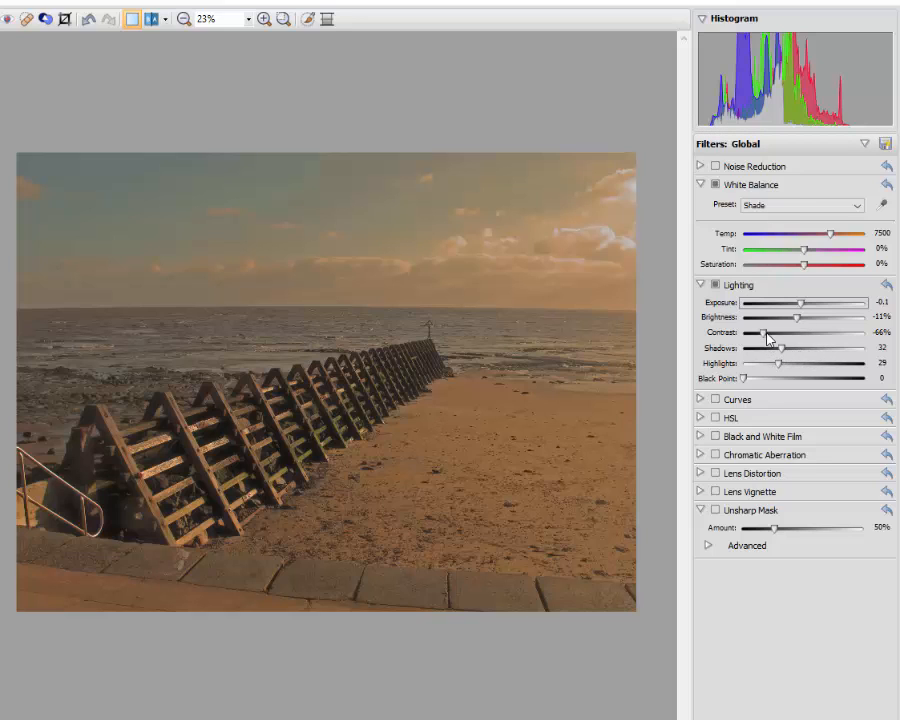
Reduce the Lighting filter's Highlights to 10 and Shadows to 19.
{"action": "left_click_drag", "start_coordinate": [779, 368], "coordinate": [756, 368]}
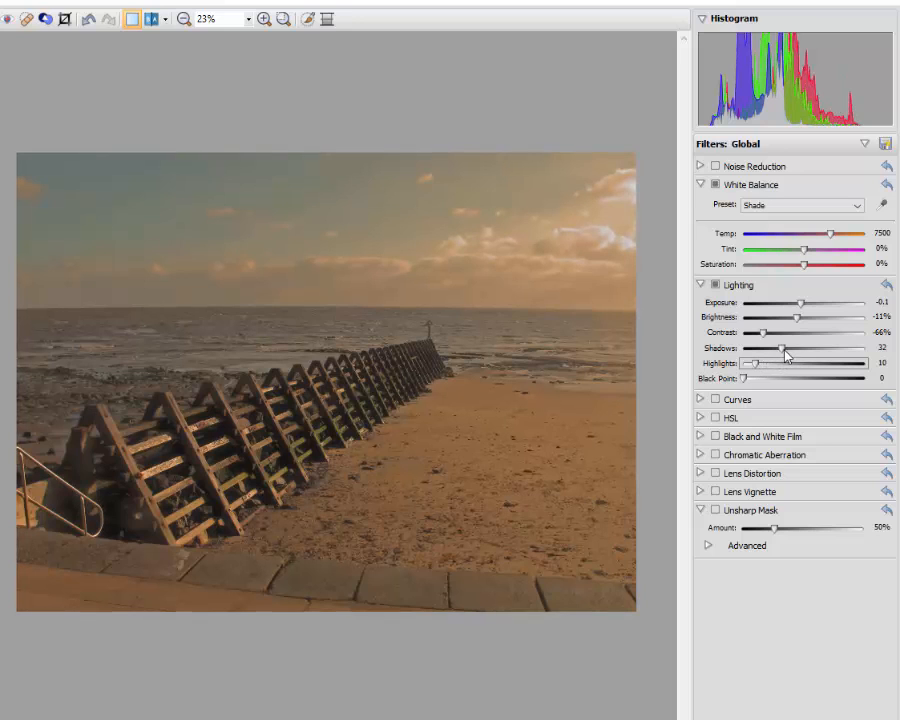
{"action": "left_click_drag", "start_coordinate": [781, 350], "coordinate": [767, 350]}
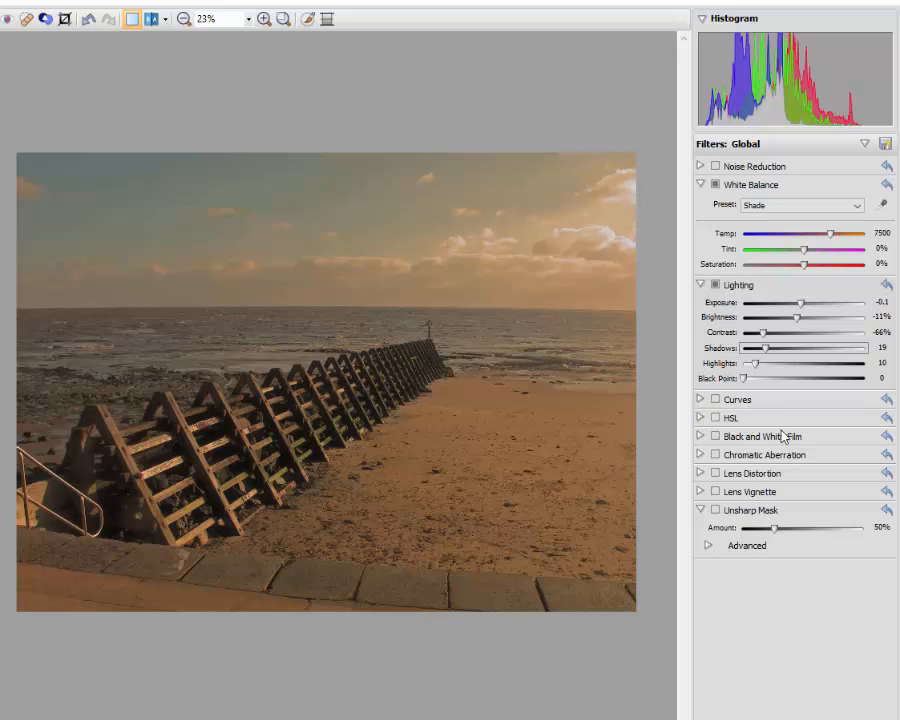
In the HSL filter, set the Master channel's Saturation to 27 and the Cyans channel's Saturation to 9.
{"action": "left_click", "coordinate": [701, 418]}
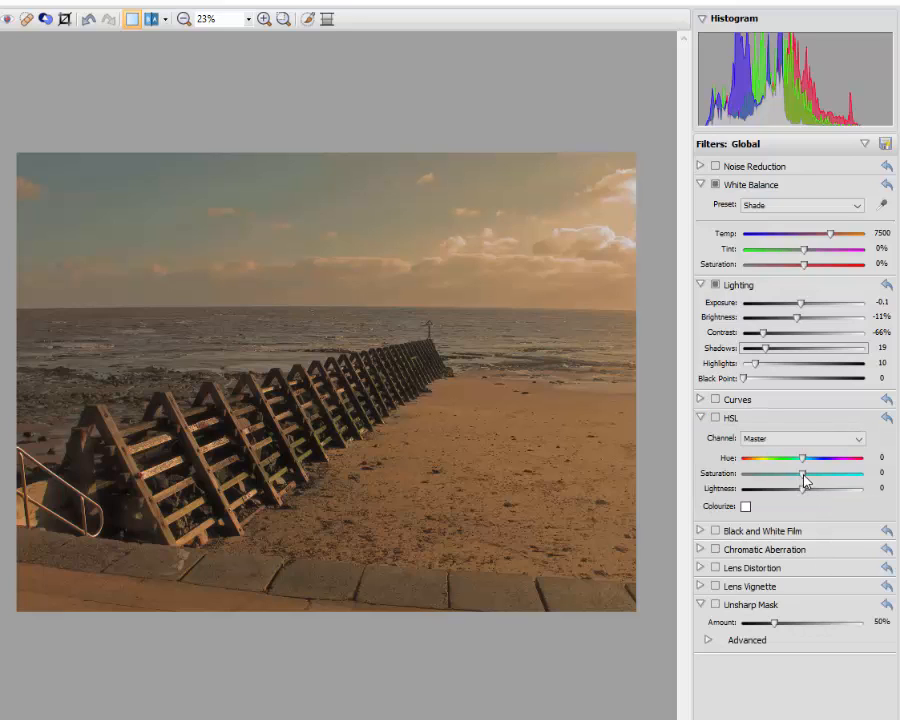
{"action": "left_click_drag", "start_coordinate": [805, 476], "coordinate": [823, 487]}
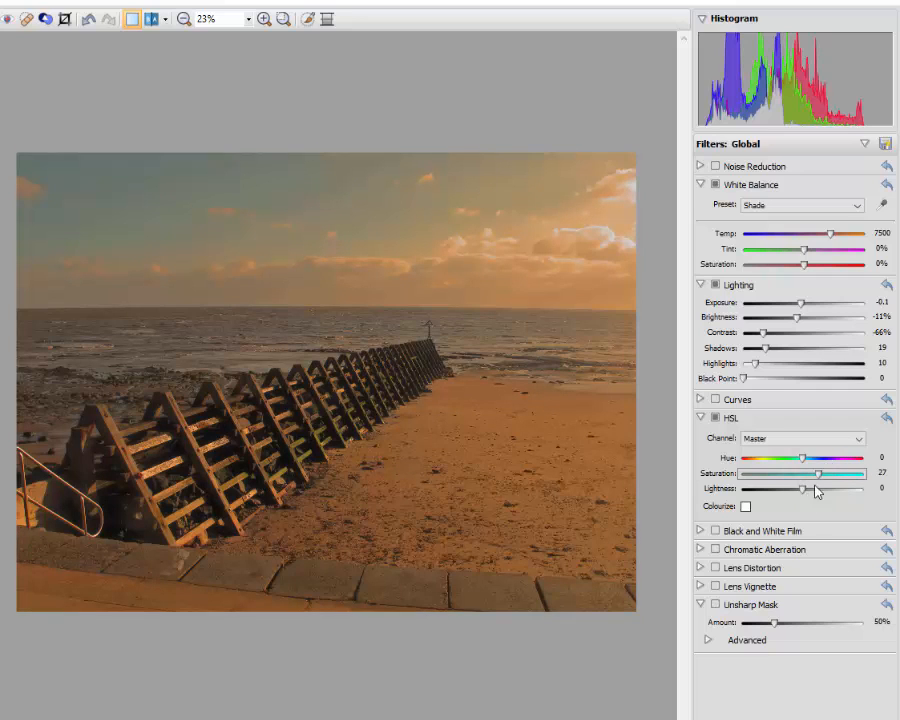
{"action": "left_click", "coordinate": [860, 440]}
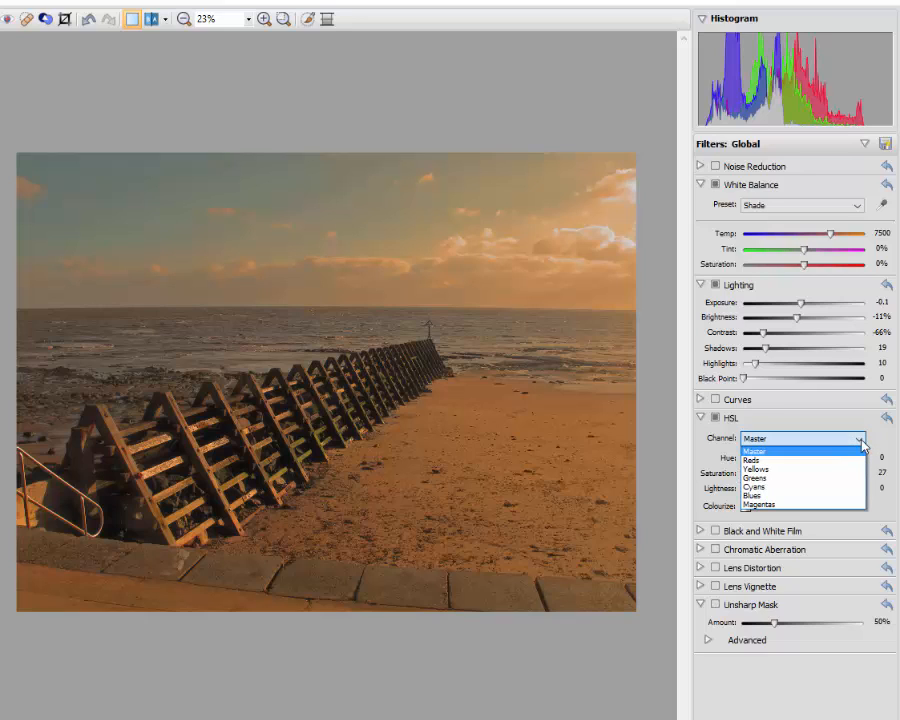
{"action": "left_click", "coordinate": [757, 489]}
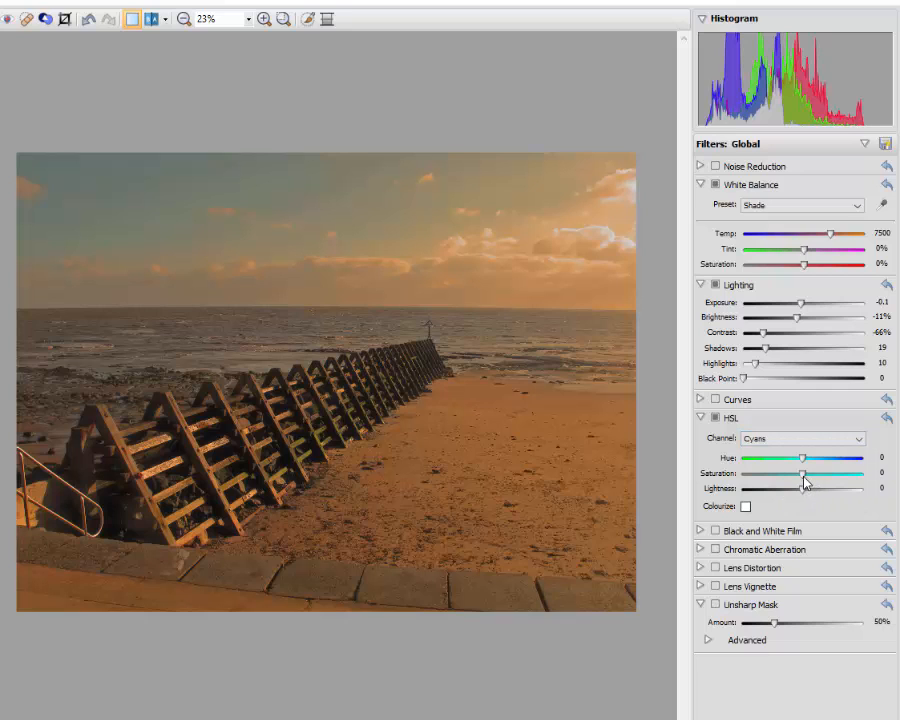
{"action": "left_click_drag", "start_coordinate": [804, 481], "coordinate": [825, 484]}
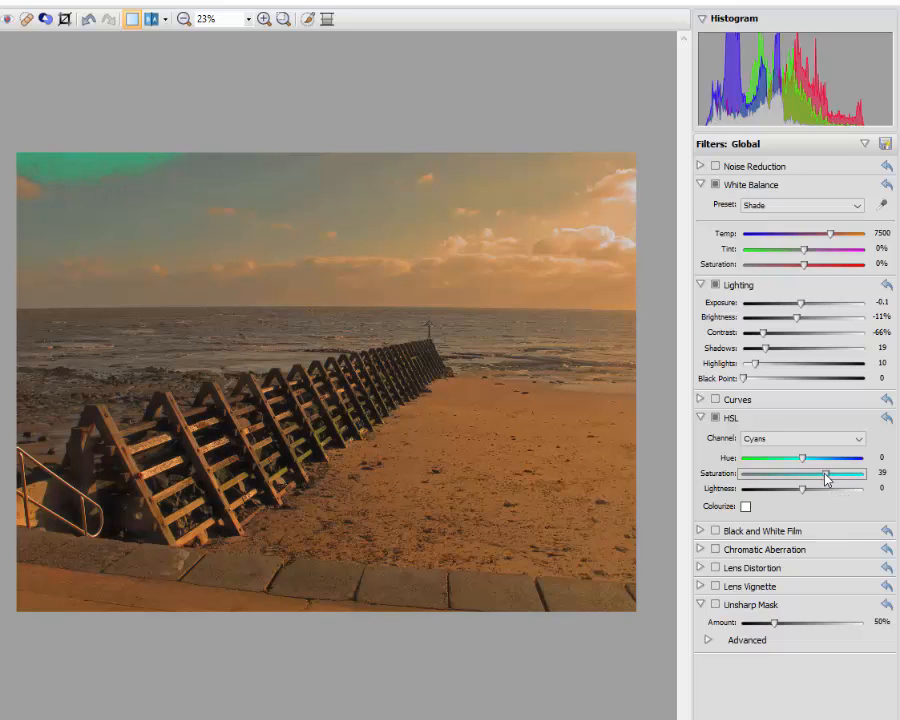
{"action": "left_click_drag", "start_coordinate": [824, 479], "coordinate": [811, 483]}
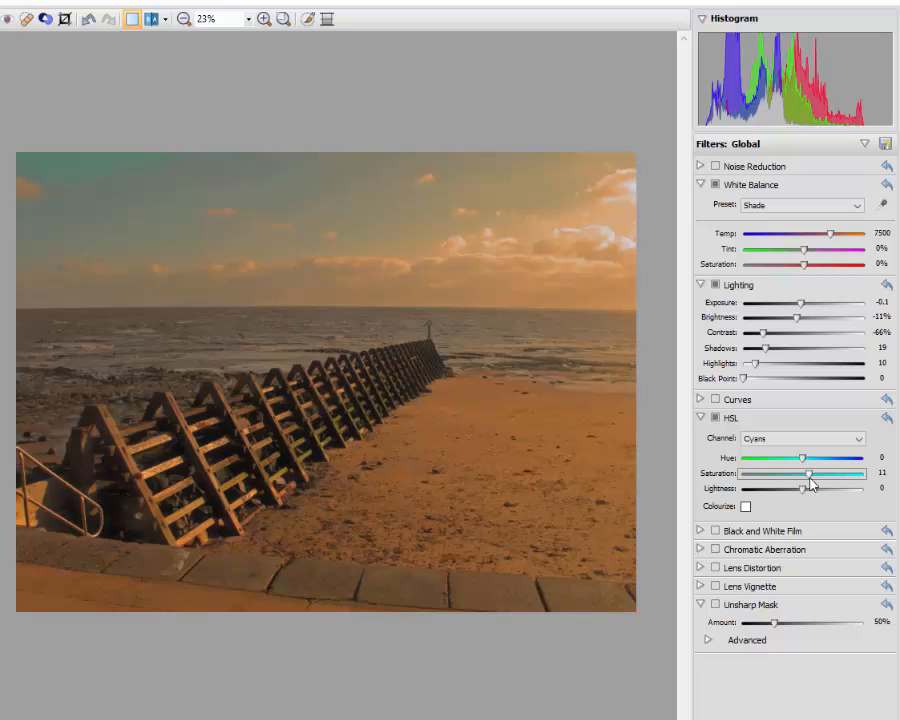
{"action": "left_click_drag", "start_coordinate": [811, 483], "coordinate": [820, 484]}
Increase the Blues channel's Saturation in HSL and set the Cyans channel's Saturation to -27.
{"action": "left_click", "coordinate": [858, 439]}
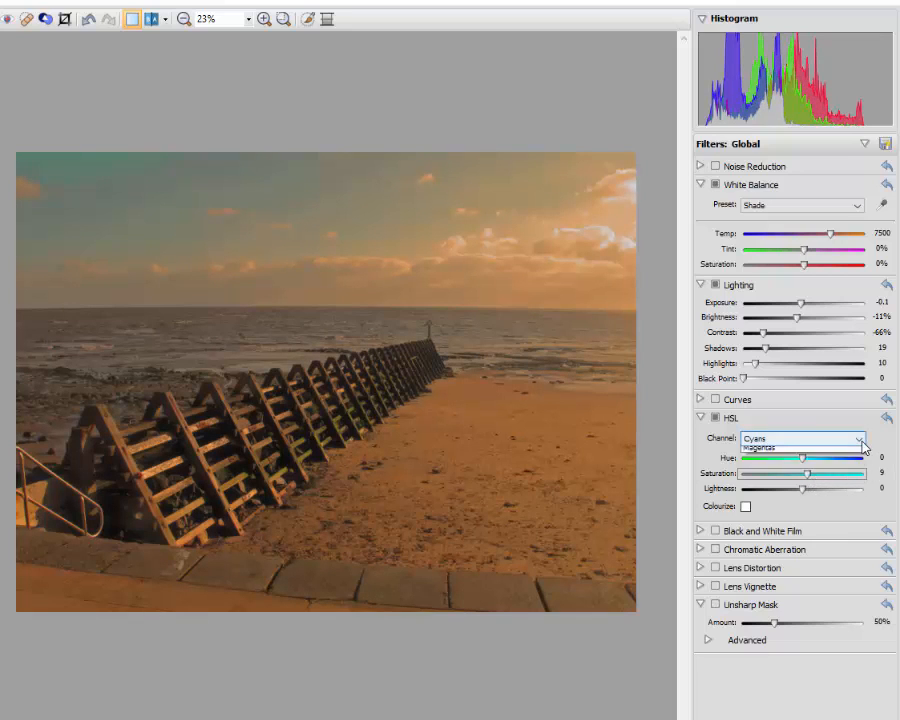
{"action": "left_click", "coordinate": [753, 495]}
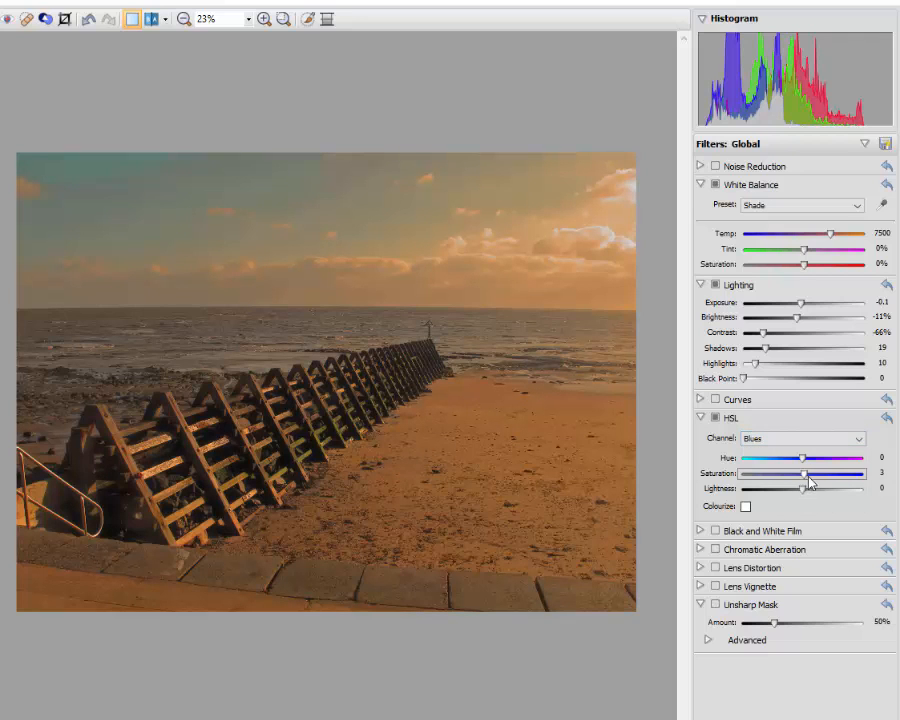
{"action": "left_click_drag", "start_coordinate": [810, 484], "coordinate": [845, 480]}
{"action": "left_click", "coordinate": [858, 438]}
{"action": "left_click", "coordinate": [765, 488]}
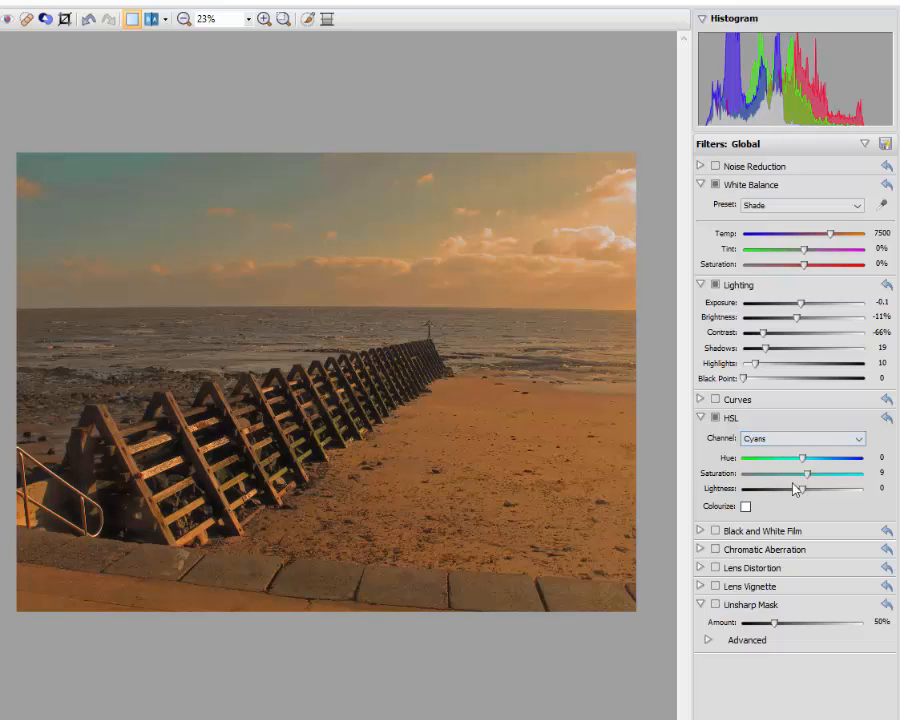
{"action": "left_click_drag", "start_coordinate": [803, 474], "coordinate": [786, 484]}
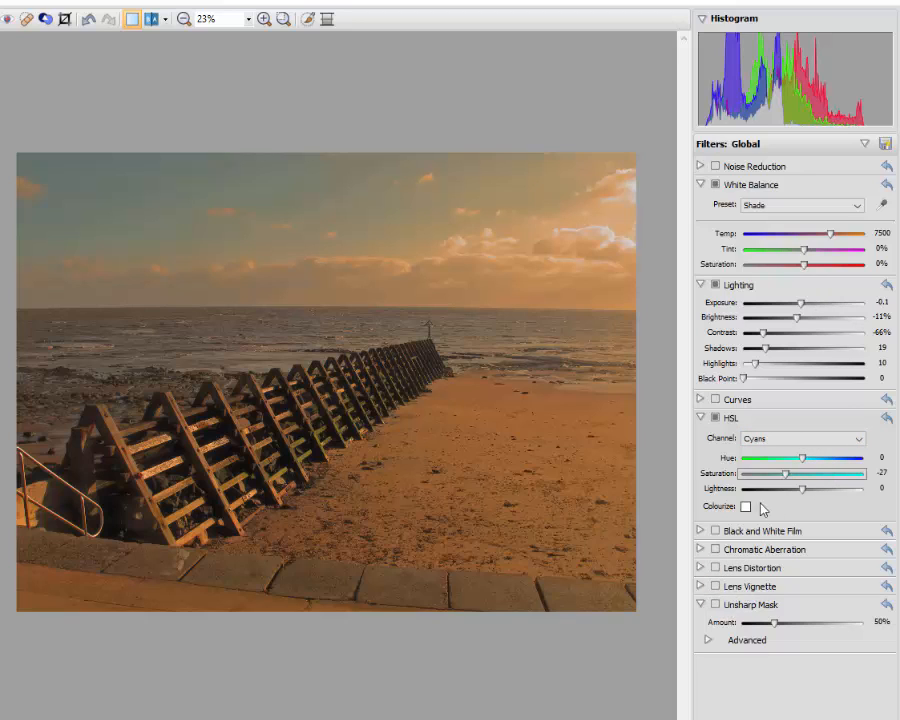
Add a shadow and a highlight point to the RGB curve and lower the shadow point to output 49 at input 67.
{"action": "left_click", "coordinate": [701, 400]}
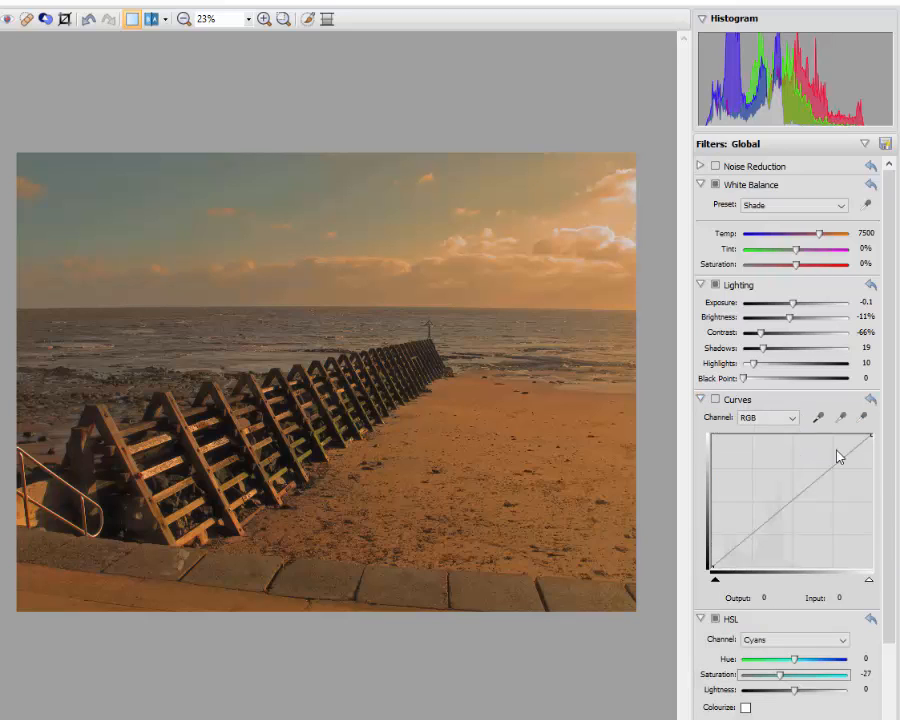
{"action": "left_click", "coordinate": [754, 537]}
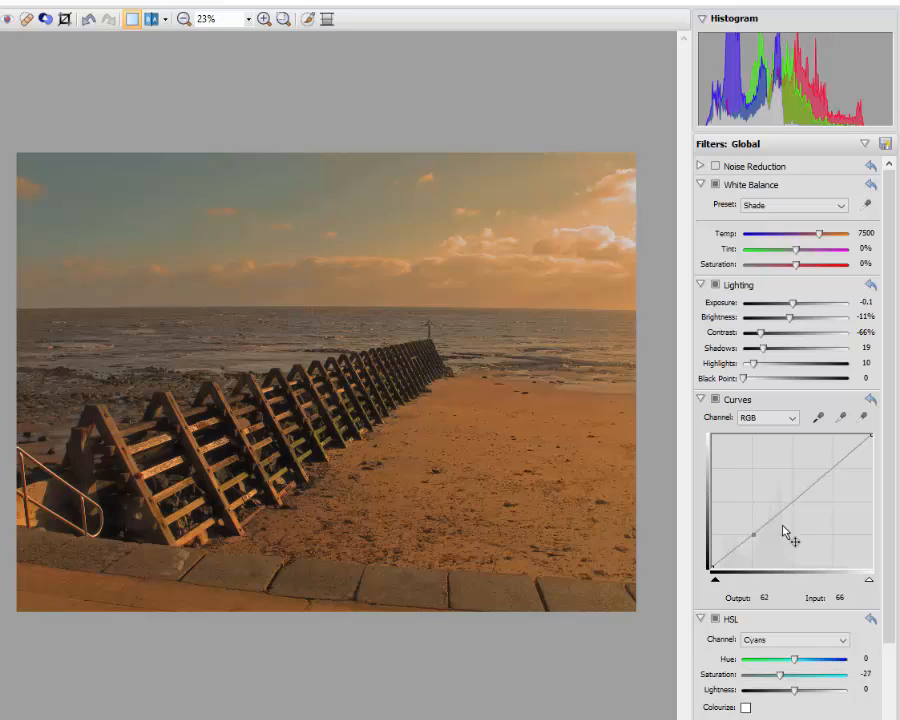
{"action": "left_click", "coordinate": [835, 470]}
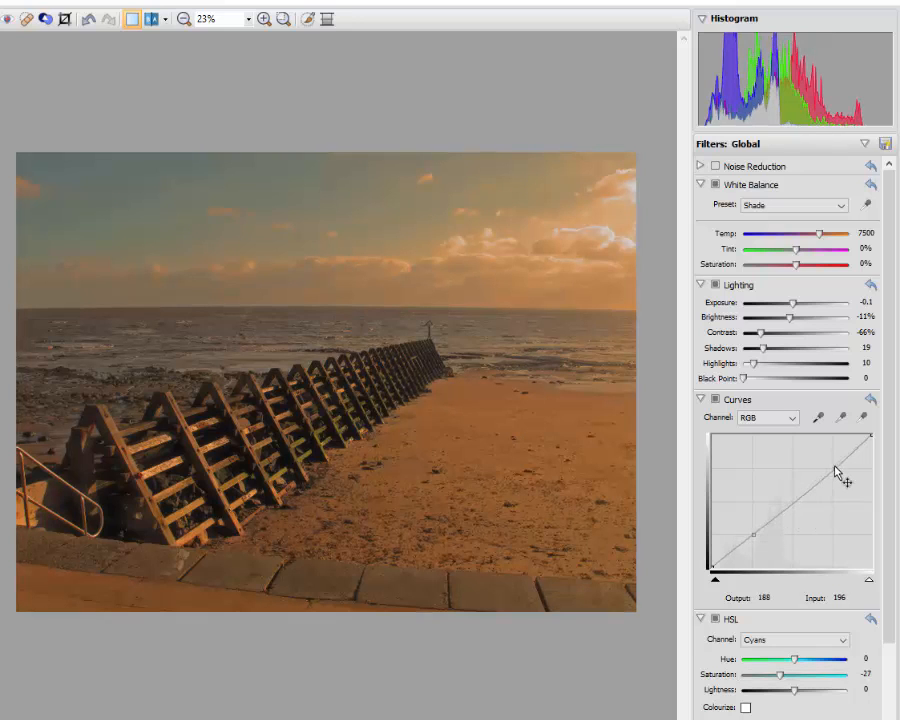
{"action": "left_click", "coordinate": [754, 536]}
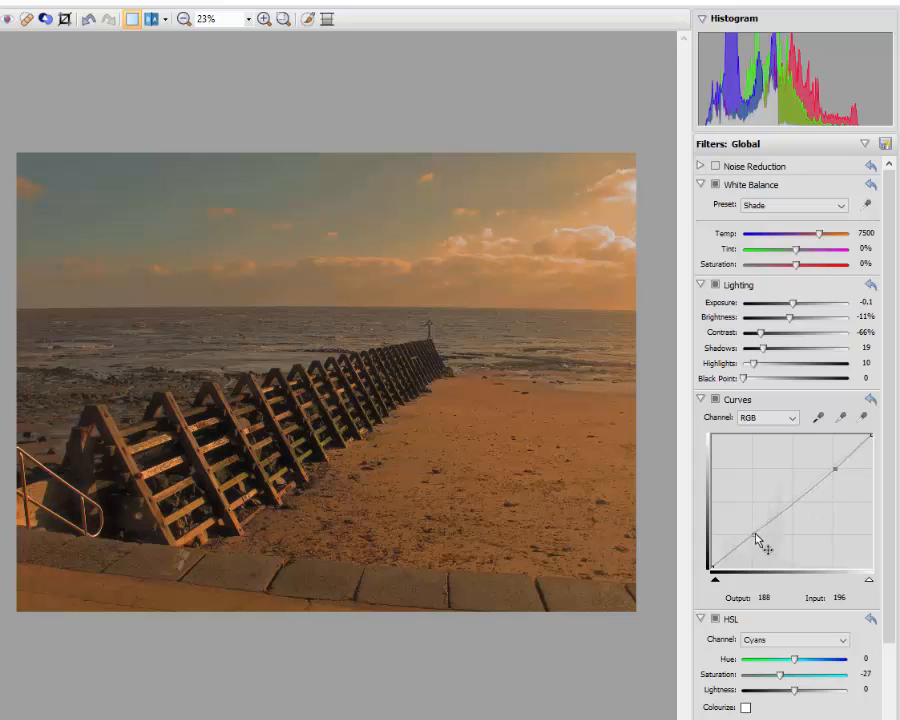
{"action": "left_click", "coordinate": [755, 537]}
{"action": "left_click_drag", "start_coordinate": [753, 536], "coordinate": [756, 546]}
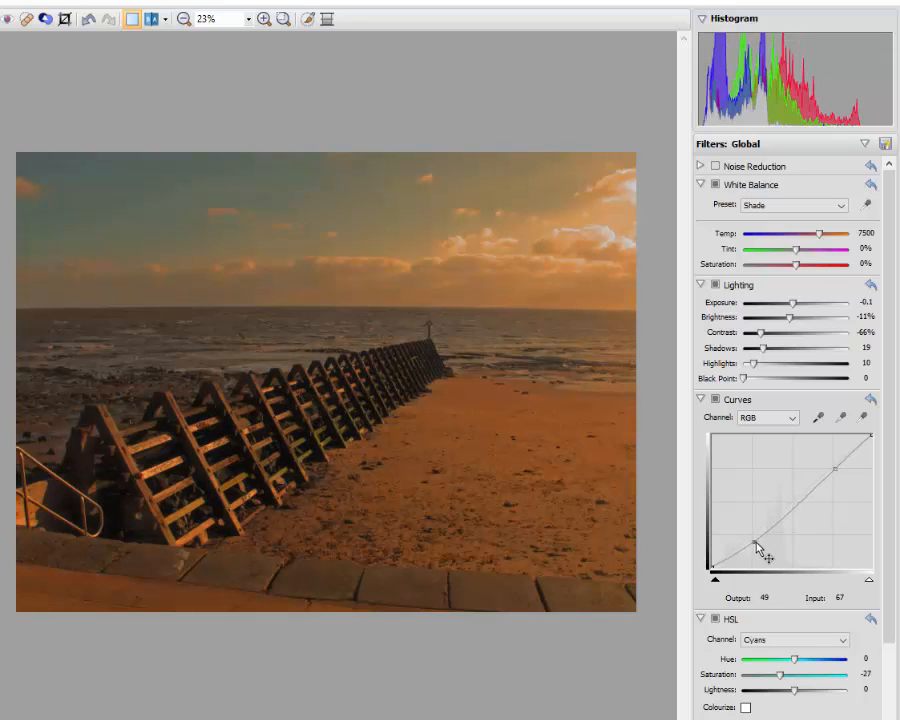
Raise the RGB curve's highlight point to output 202 at input 189.
{"action": "left_click", "coordinate": [834, 468]}
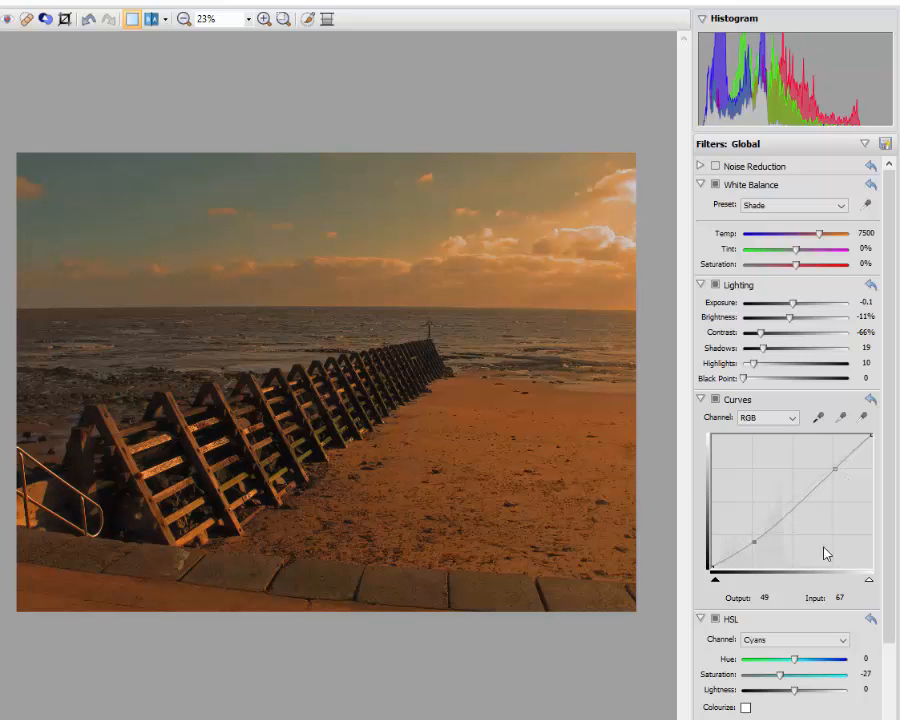
{"action": "left_click", "coordinate": [837, 471]}
{"action": "left_click_drag", "start_coordinate": [836, 470], "coordinate": [830, 461]}
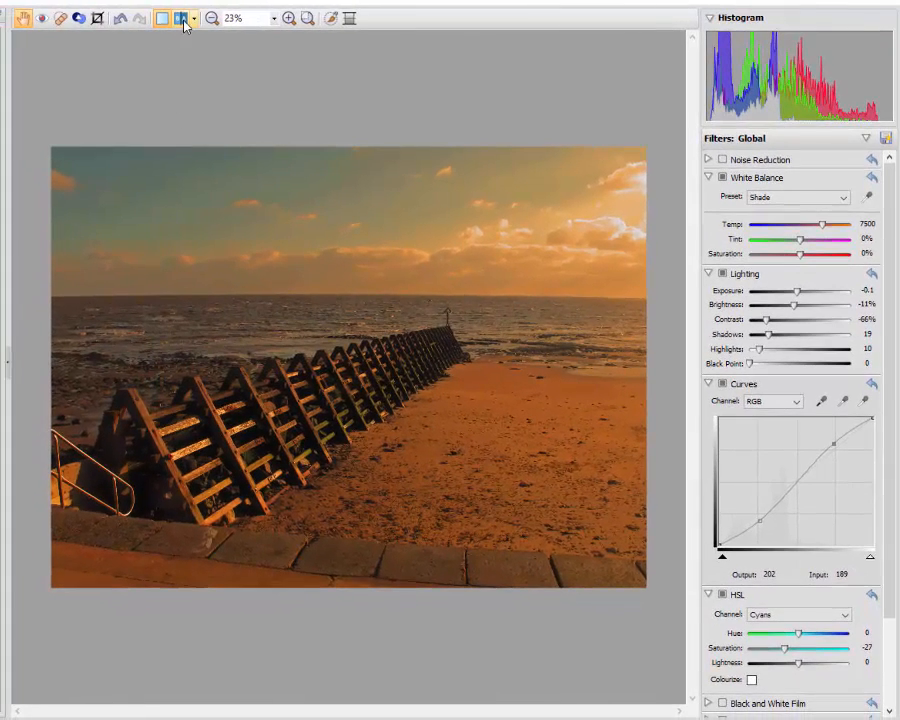
Compare the photo before and after the adjustments in a split view, and return to the single view.
{"action": "left_click", "coordinate": [182, 18]}
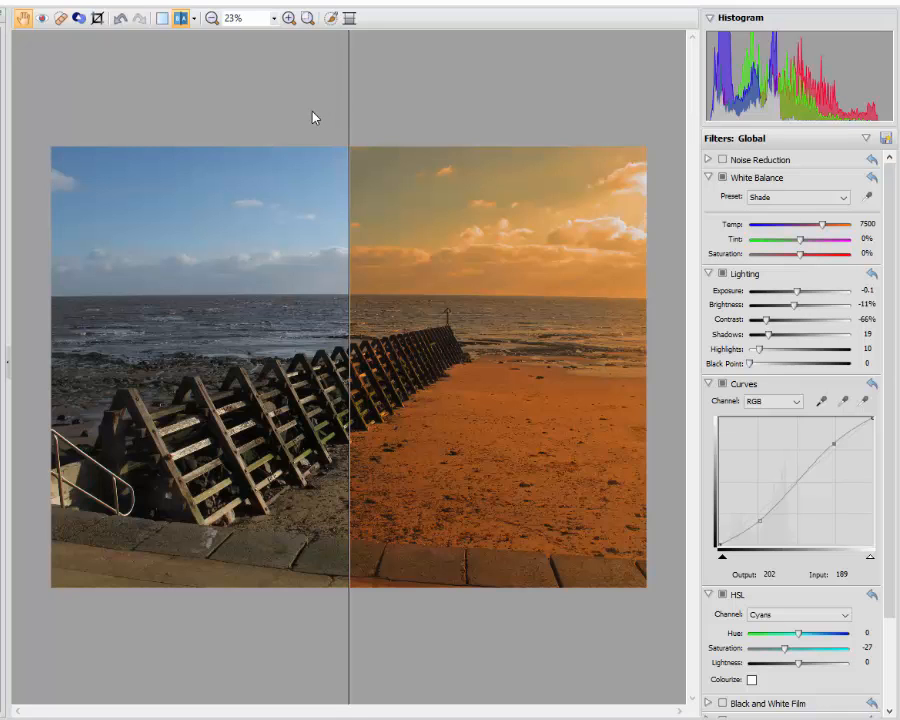
{"action": "left_click_drag", "start_coordinate": [349, 105], "coordinate": [349, 131]}
{"action": "left_click", "coordinate": [161, 22]}
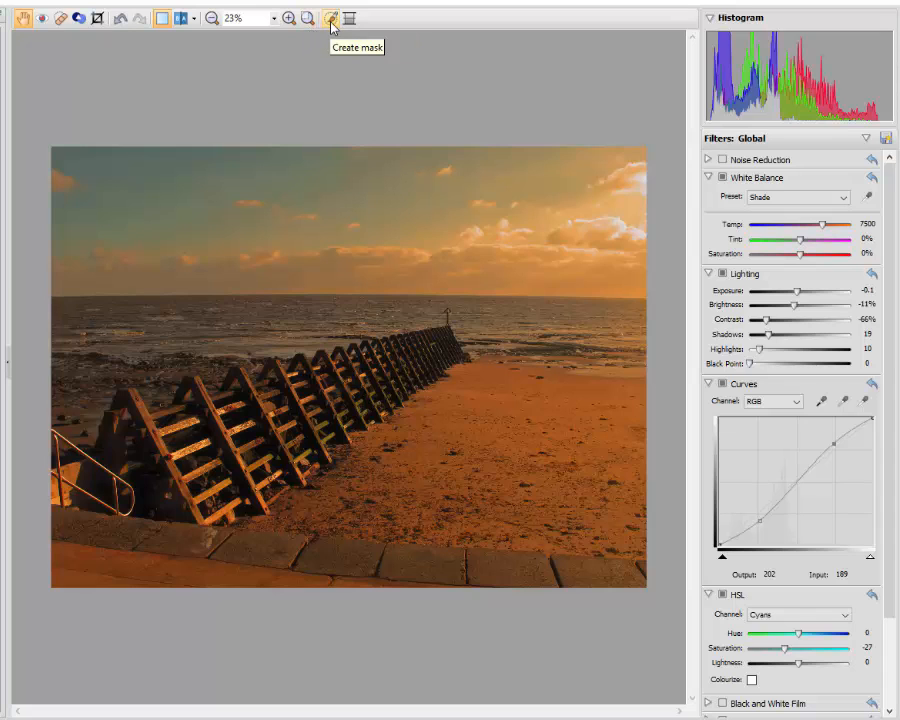
Start a new mask and reduce its brush to size 29 for painting on the photo.
{"action": "left_click", "coordinate": [331, 19]}
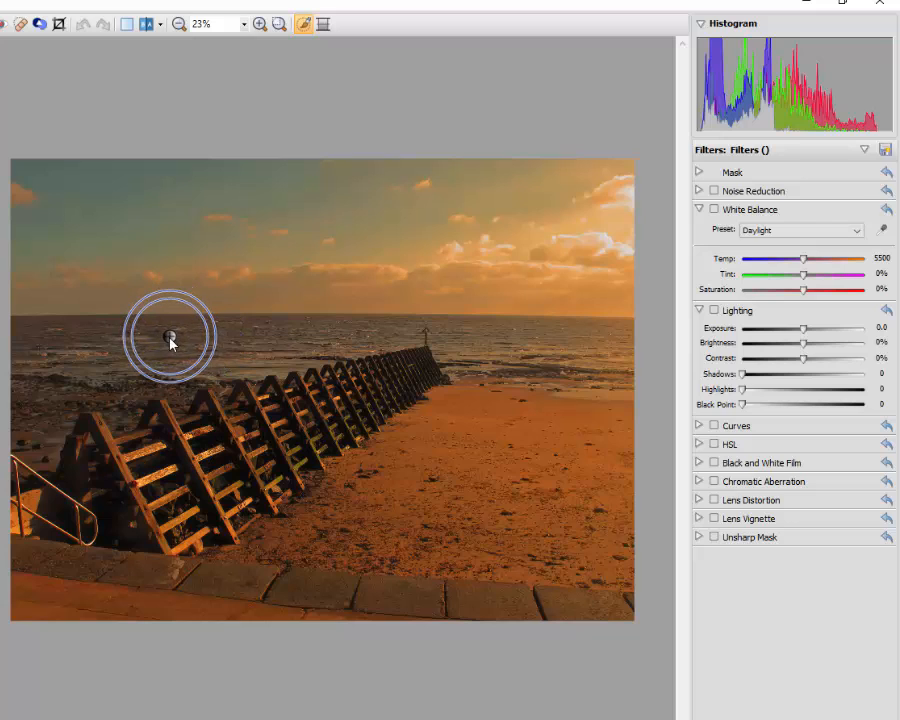
{"action": "scroll", "coordinate": [165, 335], "scroll_direction": "down", "scroll_amount": 5}
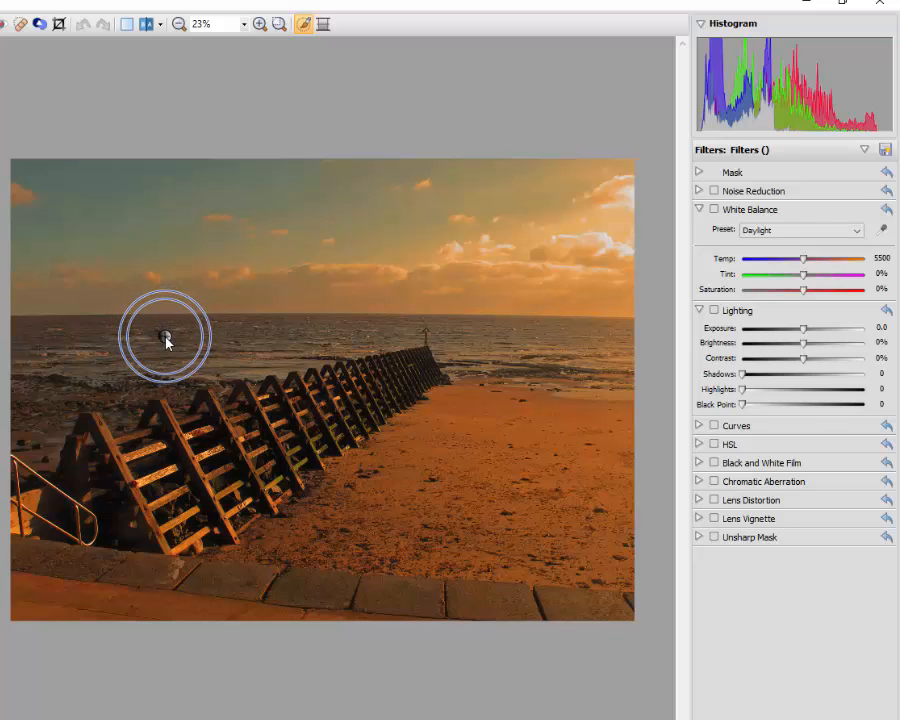
{"action": "scroll", "coordinate": [165, 340], "scroll_direction": "down", "scroll_amount": 3}
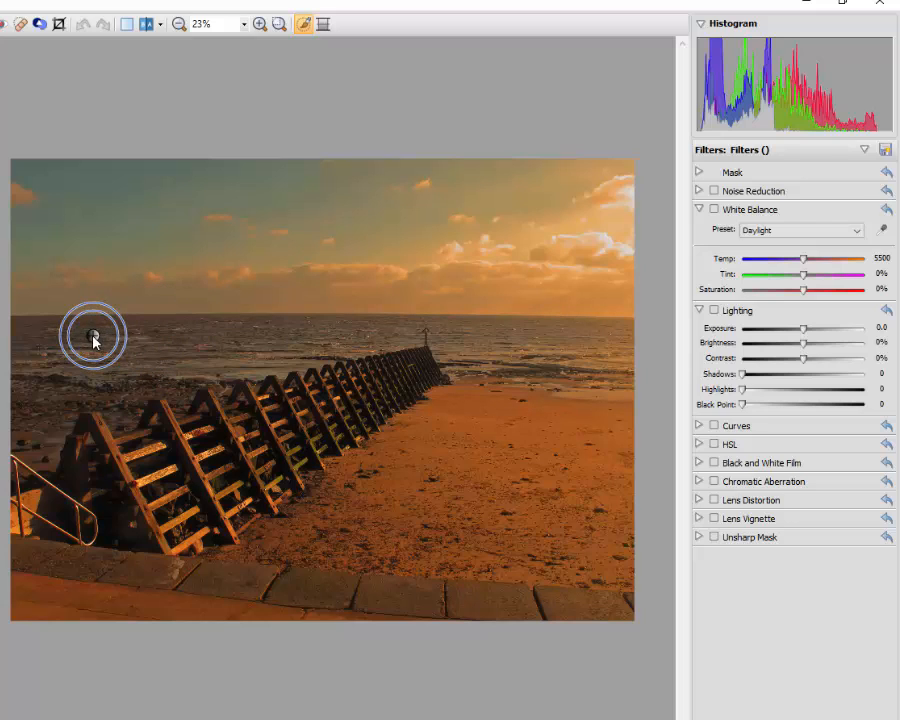
{"action": "scroll", "coordinate": [76, 352], "scroll_direction": "down", "scroll_amount": 4}
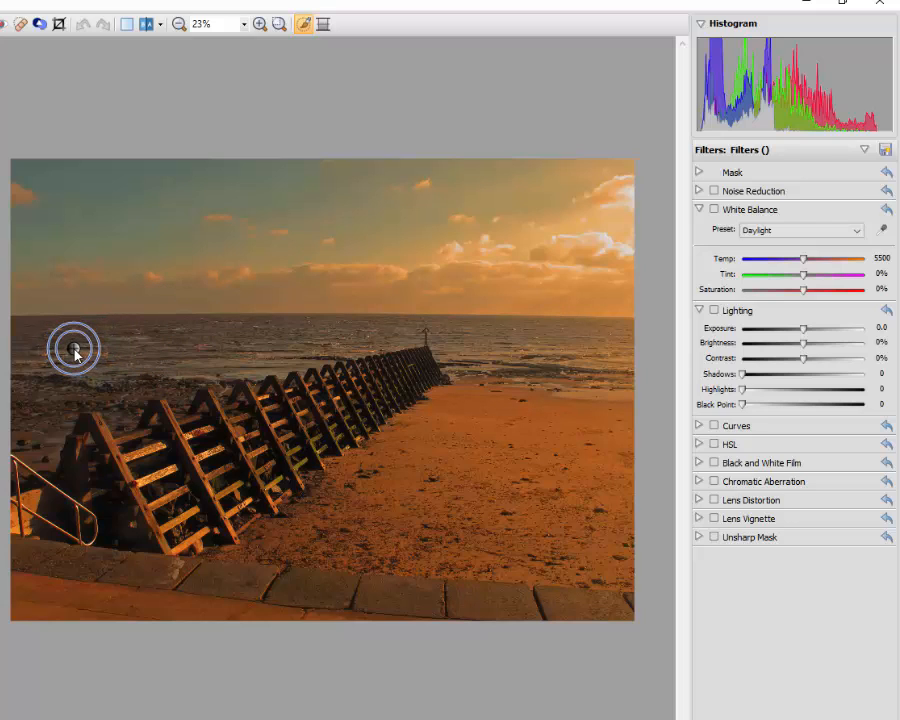
{"action": "scroll", "coordinate": [76, 354], "scroll_direction": "down", "scroll_amount": 1}
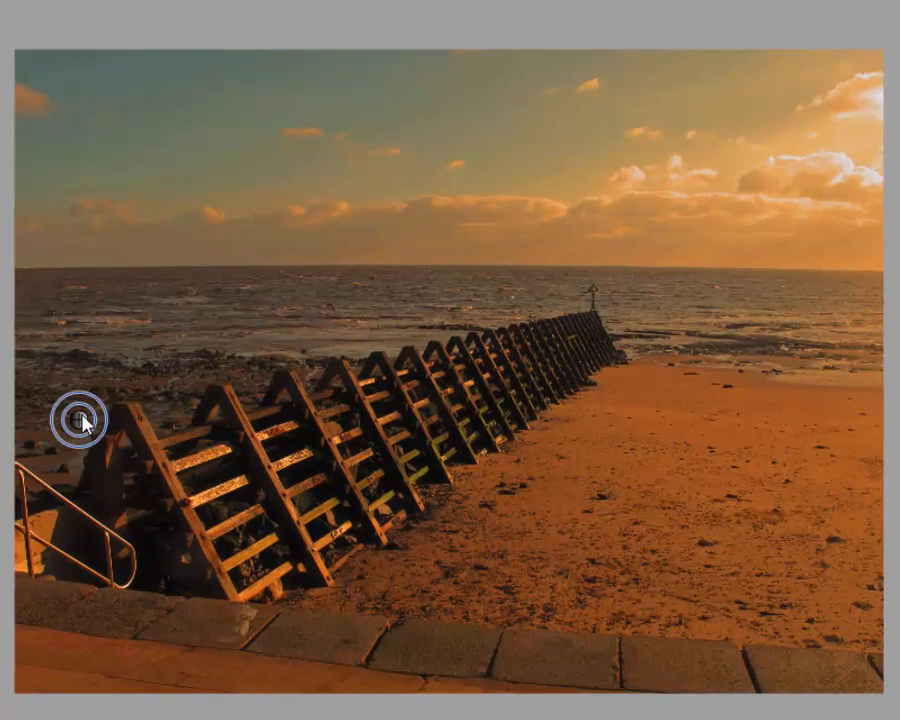
Paint the mask over the dark rocks behind the wooden groyne and undo the last brush stroke.
{"action": "left_click", "coordinate": [40, 380]}
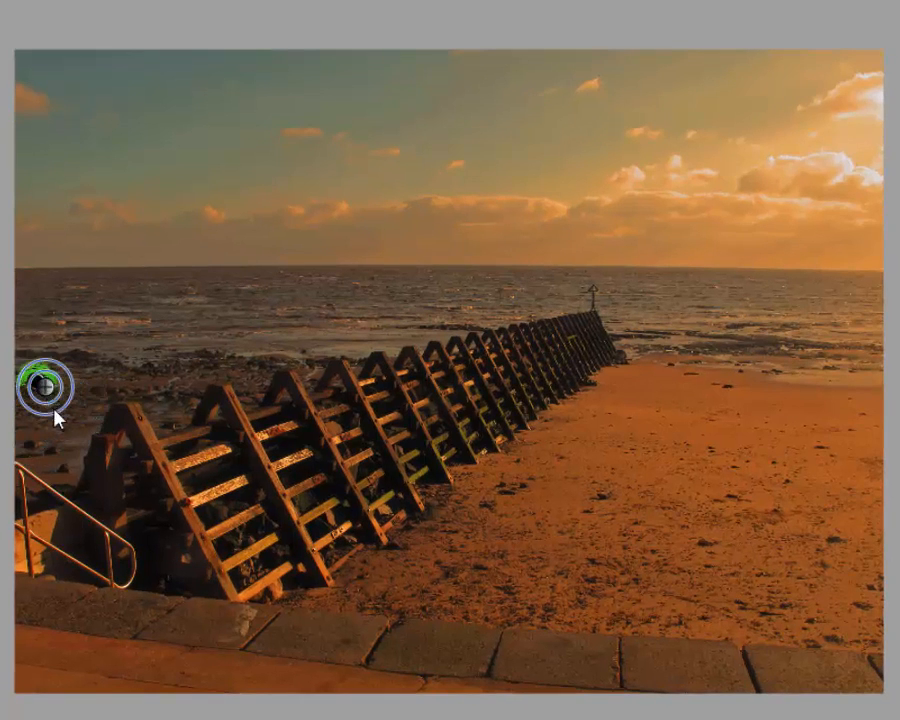
{"action": "mouse_move", "coordinate": [38, 426]}
{"action": "left_mouse_down"}
{"action": "mouse_move", "coordinate": [36, 436]}
{"action": "mouse_move", "coordinate": [55, 450]}
{"action": "mouse_move", "coordinate": [44, 418]}
{"action": "mouse_move", "coordinate": [22, 398]}
{"action": "mouse_move", "coordinate": [30, 400]}
{"action": "mouse_move", "coordinate": [30, 380]}
{"action": "left_mouse_up"}
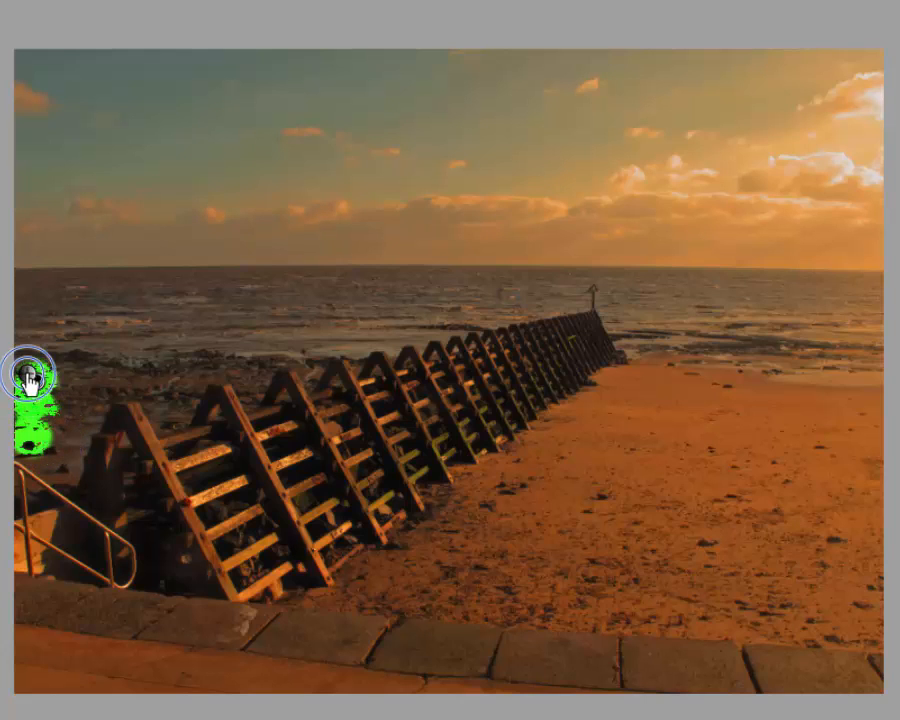
{"action": "left_click", "coordinate": [95, 380]}
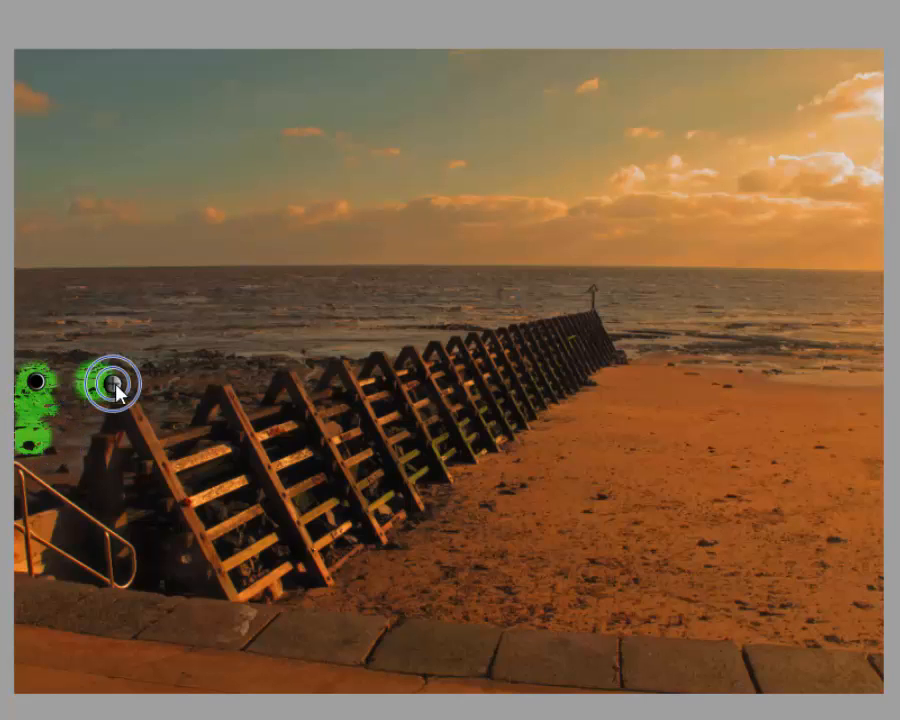
{"action": "left_click", "coordinate": [165, 408]}
{"action": "left_click", "coordinate": [193, 378]}
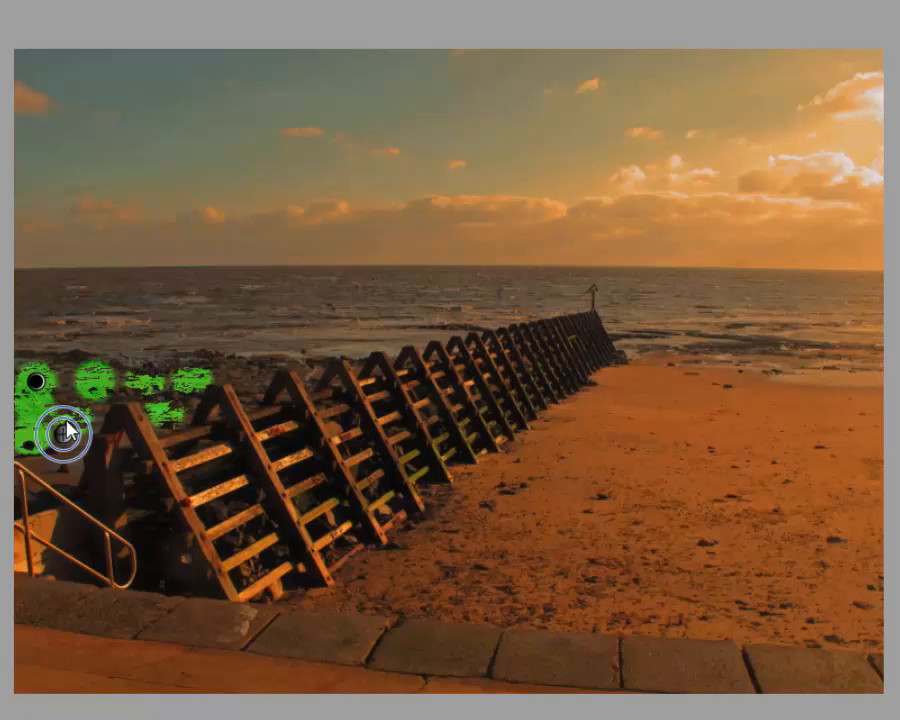
{"action": "mouse_move", "coordinate": [67, 436]}
{"action": "left_mouse_down"}
{"action": "mouse_move", "coordinate": [62, 371]}
{"action": "mouse_move", "coordinate": [24, 368]}
{"action": "left_mouse_up"}
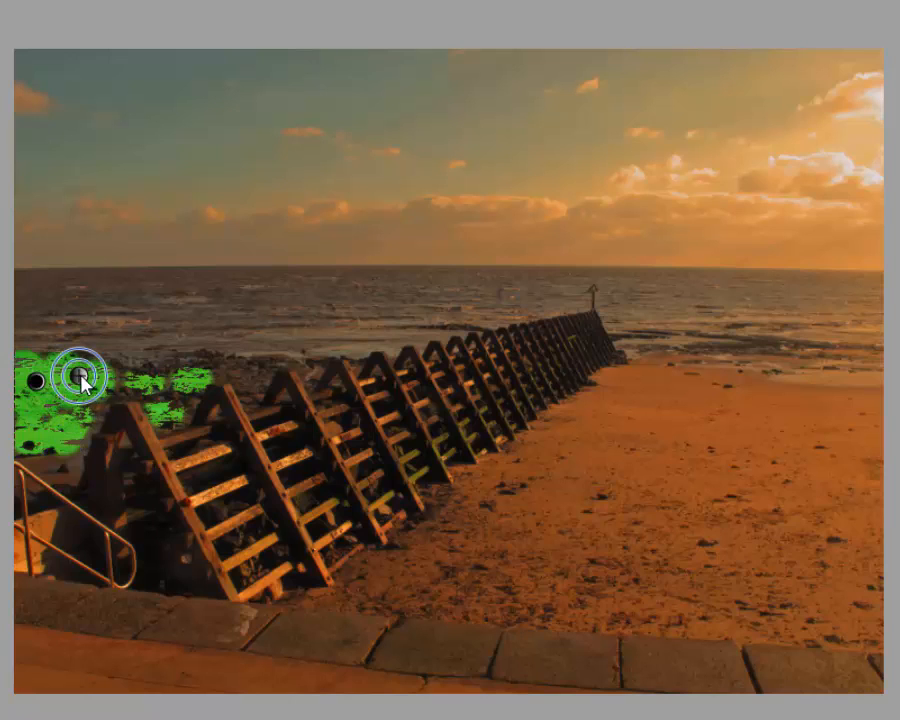
{"action": "mouse_move", "coordinate": [181, 374]}
{"action": "left_mouse_down"}
{"action": "mouse_move", "coordinate": [251, 371]}
{"action": "mouse_move", "coordinate": [172, 376]}
{"action": "mouse_move", "coordinate": [165, 388]}
{"action": "mouse_move", "coordinate": [175, 395]}
{"action": "mouse_move", "coordinate": [163, 403]}
{"action": "mouse_move", "coordinate": [124, 390]}
{"action": "mouse_move", "coordinate": [102, 398]}
{"action": "mouse_move", "coordinate": [70, 430]}
{"action": "mouse_move", "coordinate": [59, 465]}
{"action": "mouse_move", "coordinate": [31, 463]}
{"action": "mouse_move", "coordinate": [43, 382]}
{"action": "mouse_move", "coordinate": [97, 370]}
{"action": "mouse_move", "coordinate": [138, 391]}
{"action": "mouse_move", "coordinate": [188, 393]}
{"action": "mouse_move", "coordinate": [118, 382]}
{"action": "mouse_move", "coordinate": [315, 371]}
{"action": "mouse_move", "coordinate": [249, 380]}
{"action": "mouse_move", "coordinate": [248, 395]}
{"action": "mouse_move", "coordinate": [170, 360]}
{"action": "left_mouse_up"}
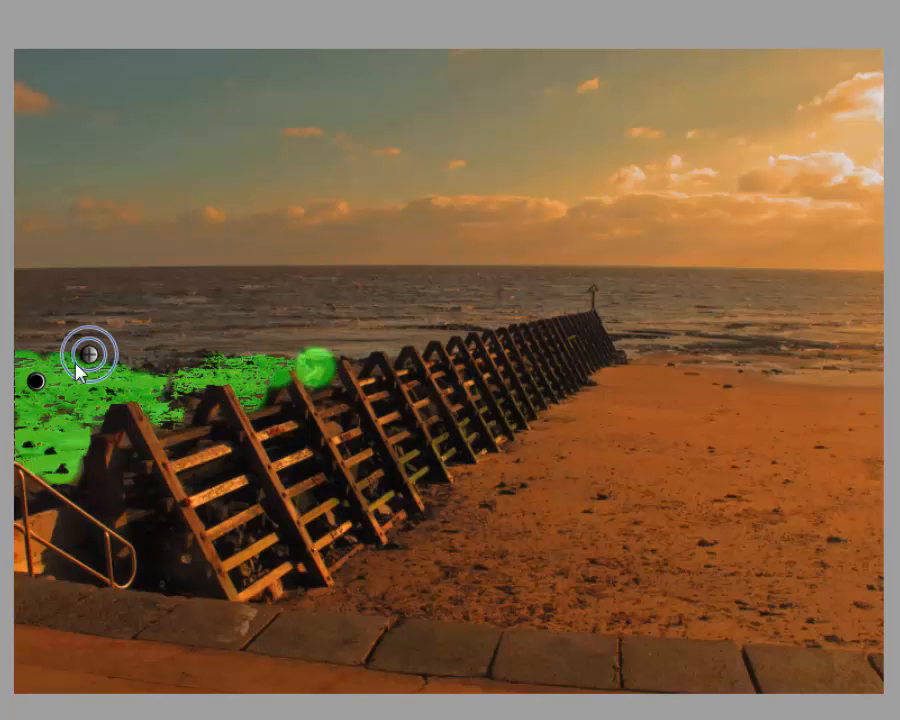
{"action": "left_click", "coordinate": [173, 371]}
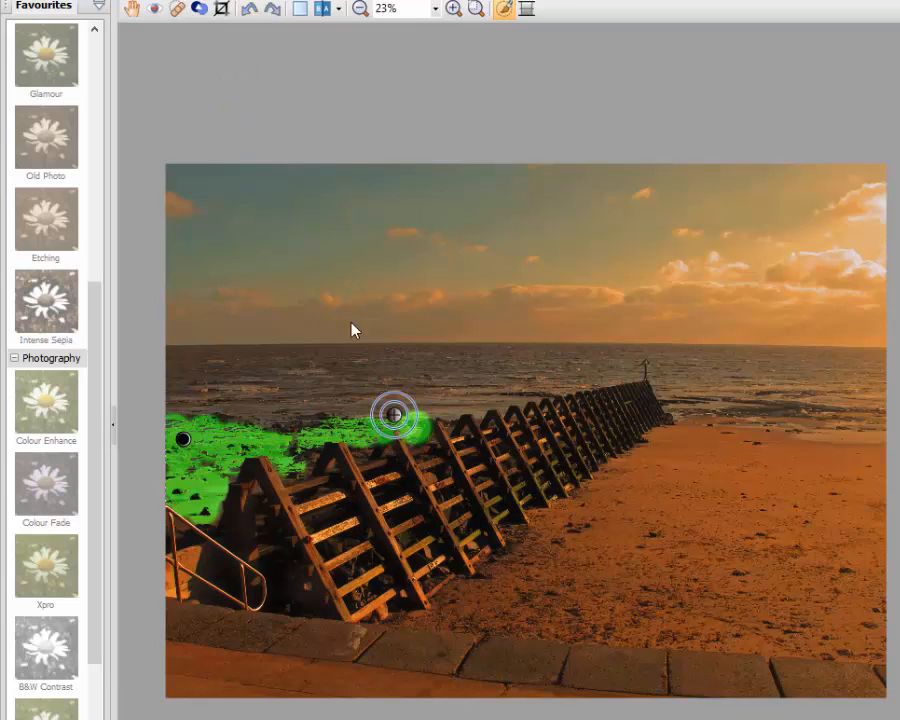
{"action": "left_click", "coordinate": [251, 12]}
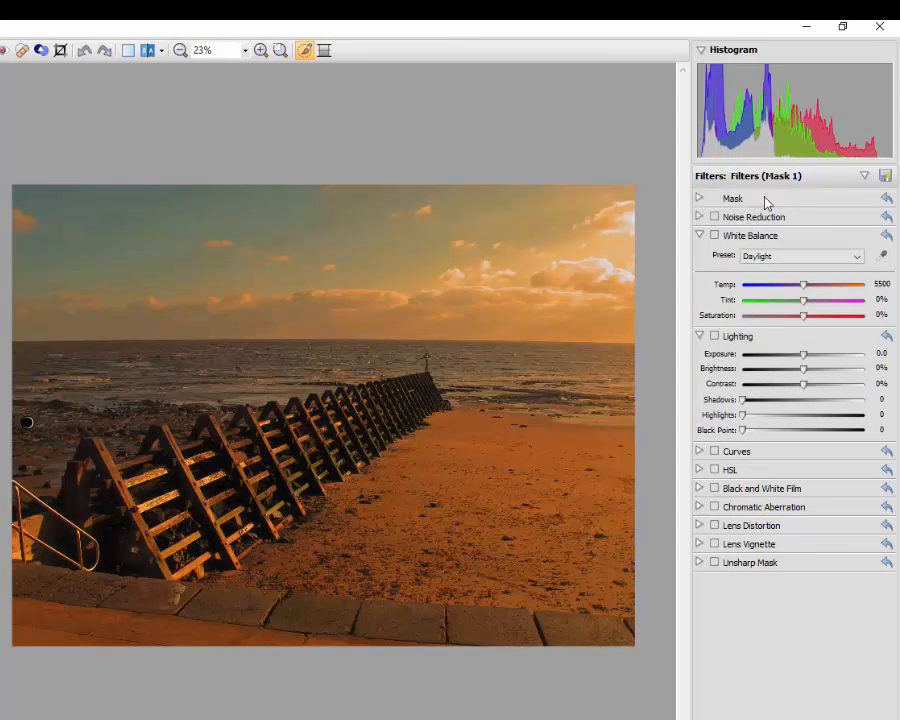
Set the mask's Feather to 36 and its White Balance Saturation to 52%.
{"action": "left_click", "coordinate": [699, 198]}
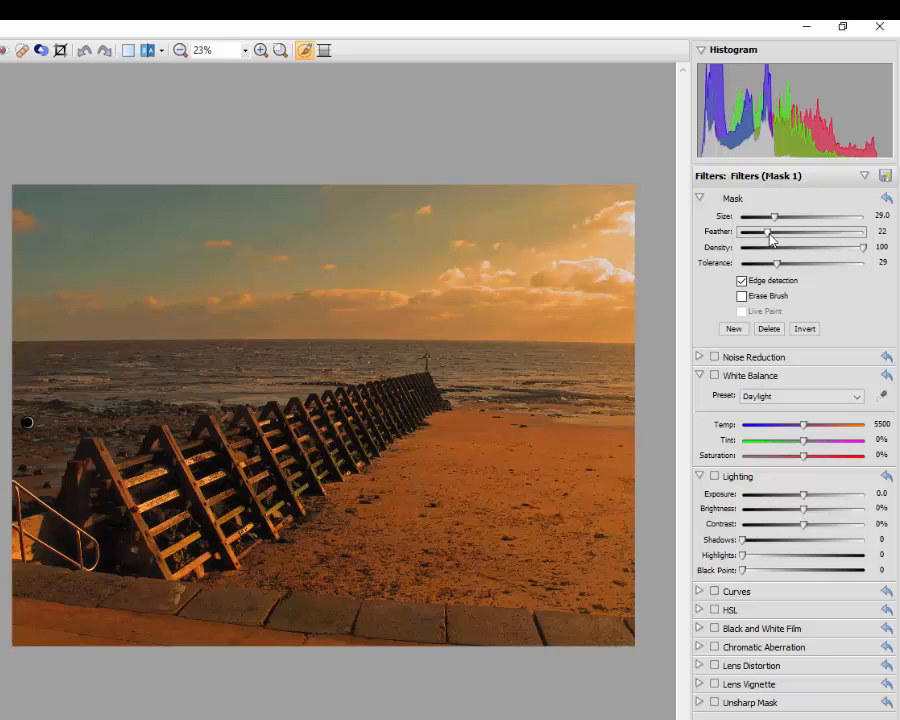
{"action": "left_click_drag", "start_coordinate": [770, 233], "coordinate": [784, 233]}
{"action": "left_click_drag", "start_coordinate": [40, 415], "coordinate": [155, 467]}
{"action": "left_click_drag", "start_coordinate": [807, 461], "coordinate": [814, 460]}
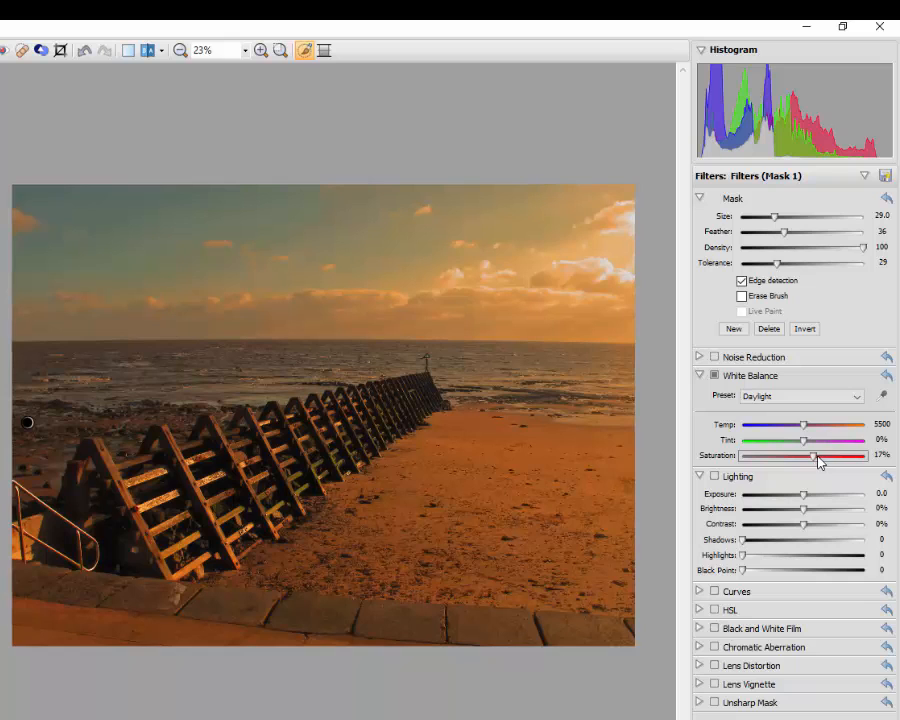
{"action": "left_click_drag", "start_coordinate": [818, 460], "coordinate": [838, 460]}
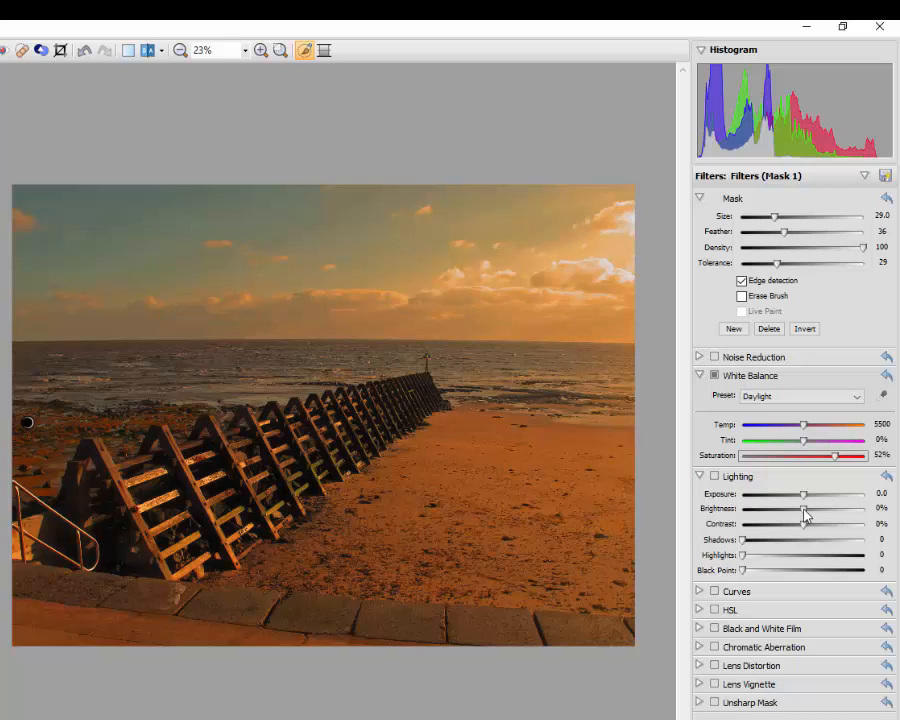
Set the mask's Lighting Brightness to 10% and switch the filters back to Global.
{"action": "left_click_drag", "start_coordinate": [806, 514], "coordinate": [813, 518]}
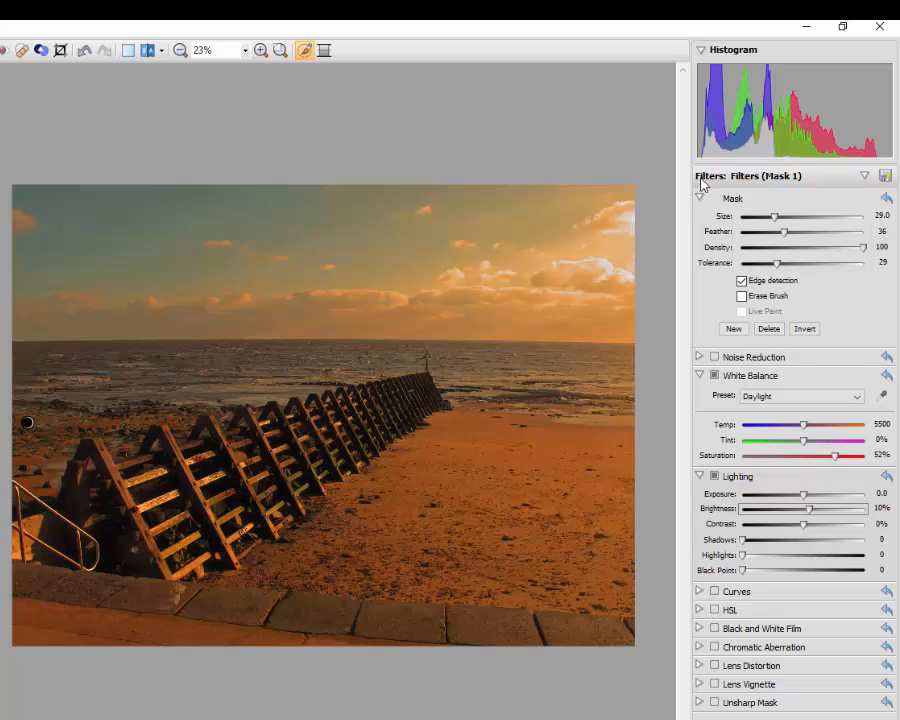
{"action": "left_click", "coordinate": [865, 177]}
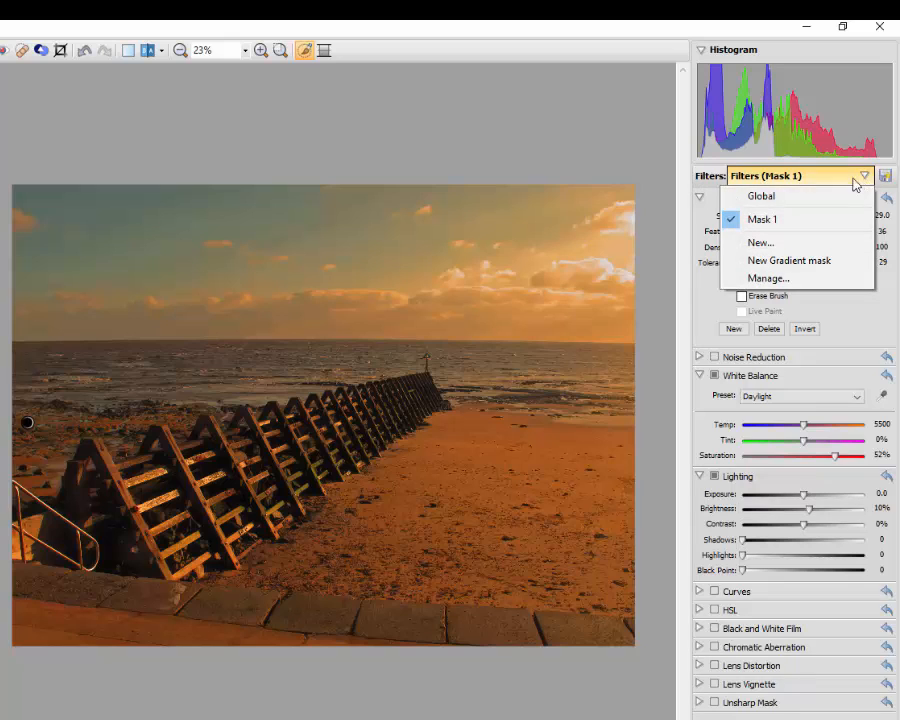
{"action": "left_click", "coordinate": [784, 202]}
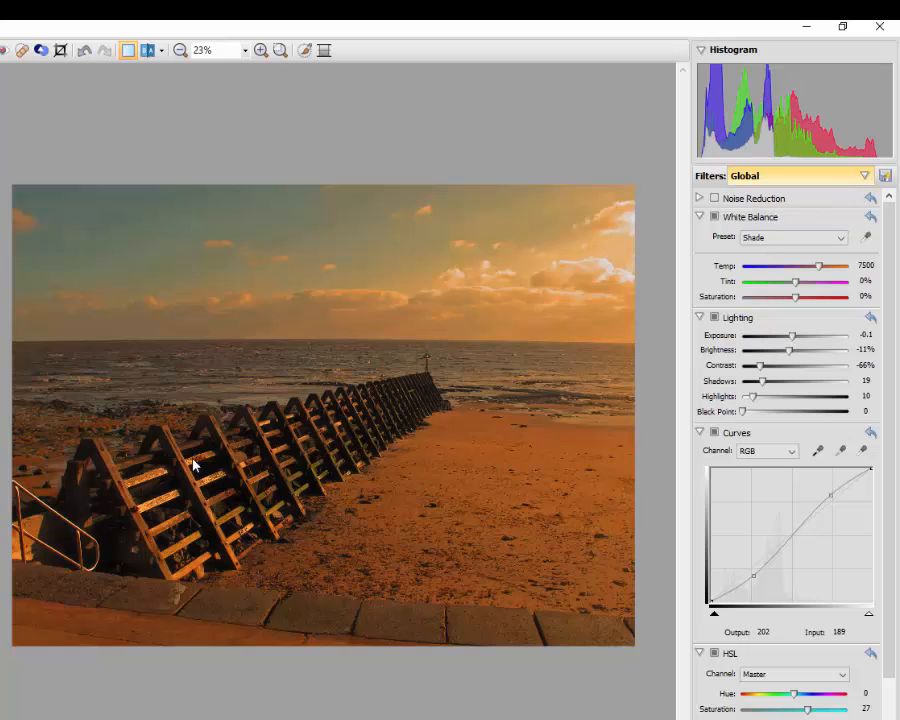
Examine the filter list's Global and Mask 1 entries and its options for new, gradient and managed masks.
{"action": "left_click", "coordinate": [866, 176]}
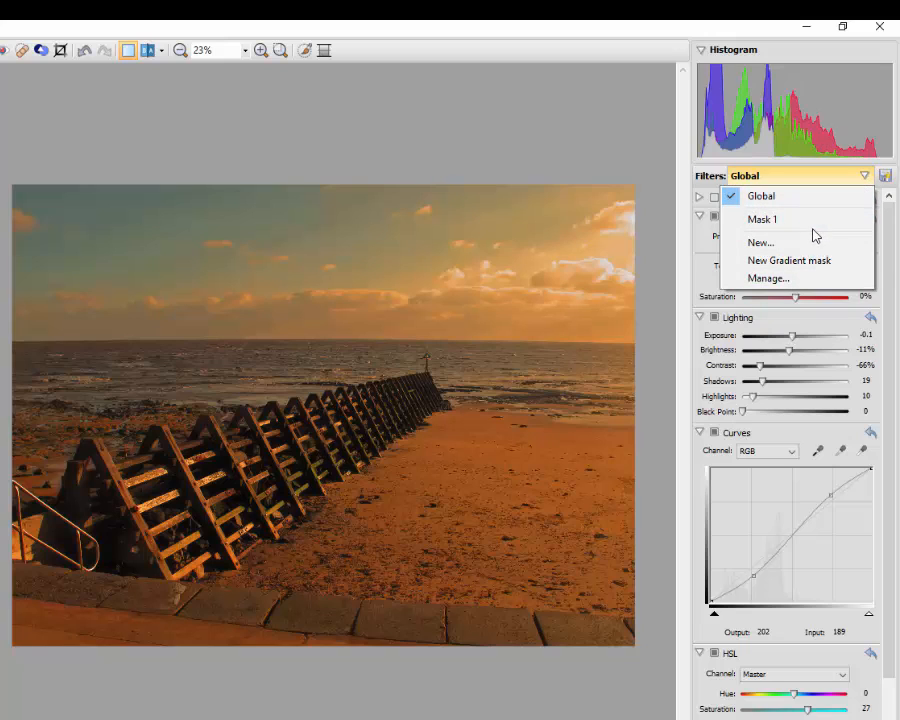
{"action": "left_click", "coordinate": [868, 178]}
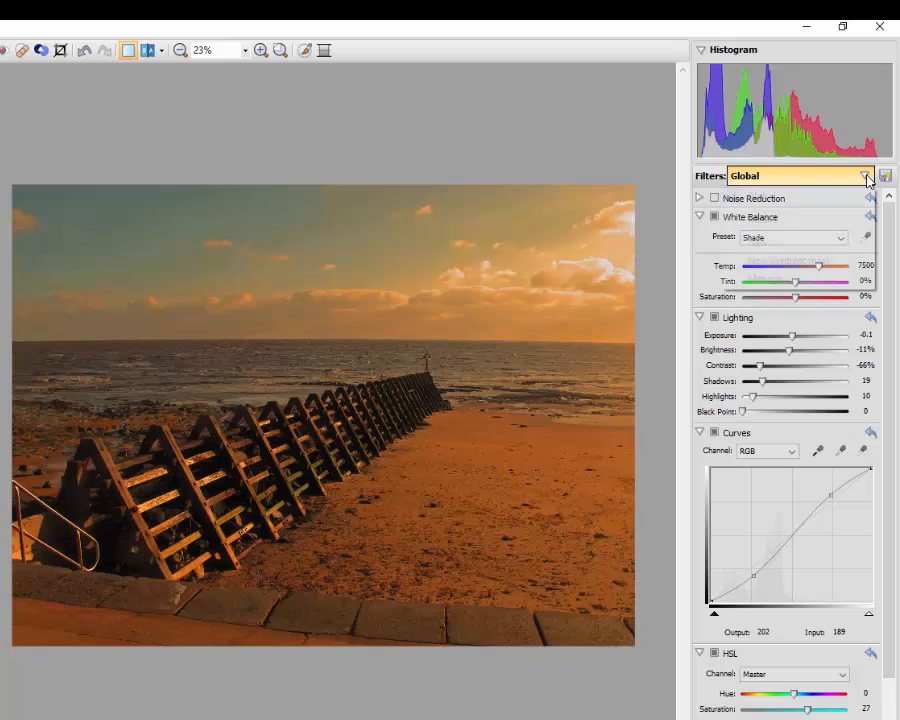
{"action": "left_click", "coordinate": [865, 177]}
{"action": "left_click", "coordinate": [870, 178]}
{"action": "left_click", "coordinate": [870, 176]}
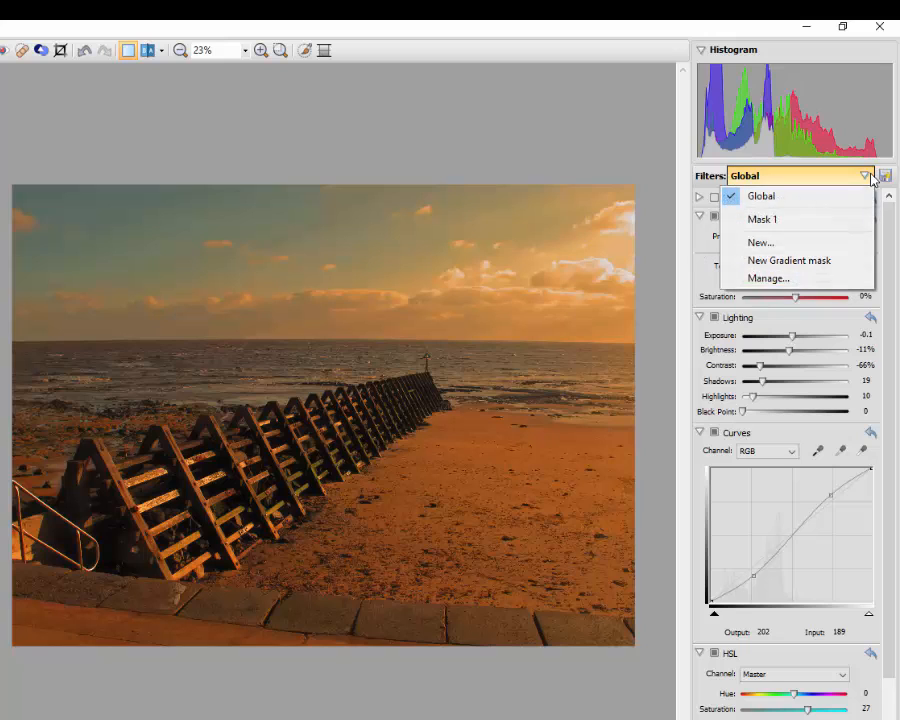
{"action": "left_click", "coordinate": [705, 270]}
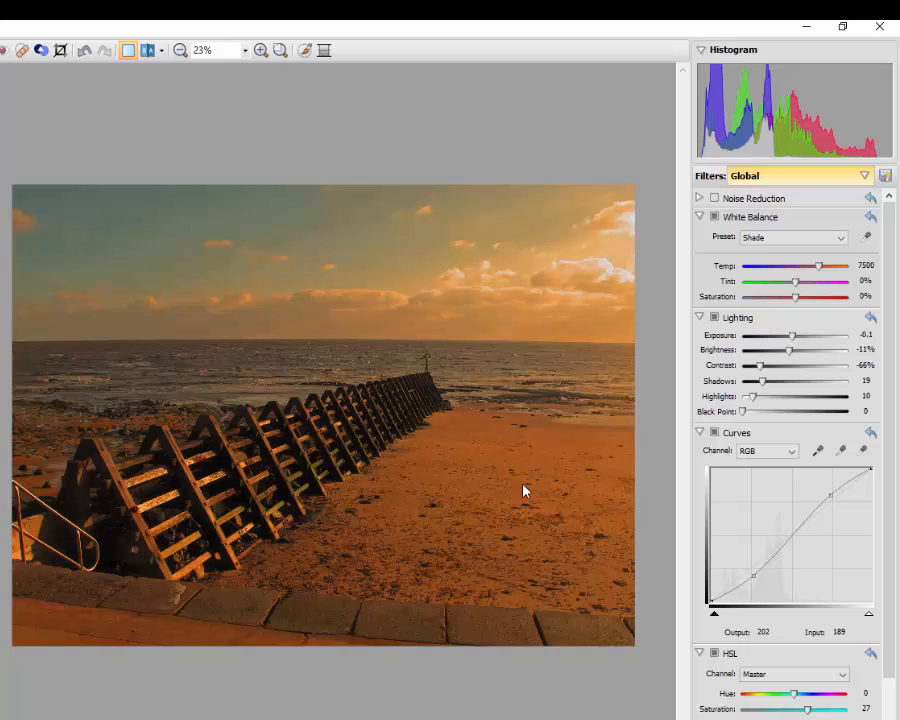
{"action": "left_click", "coordinate": [862, 177]}
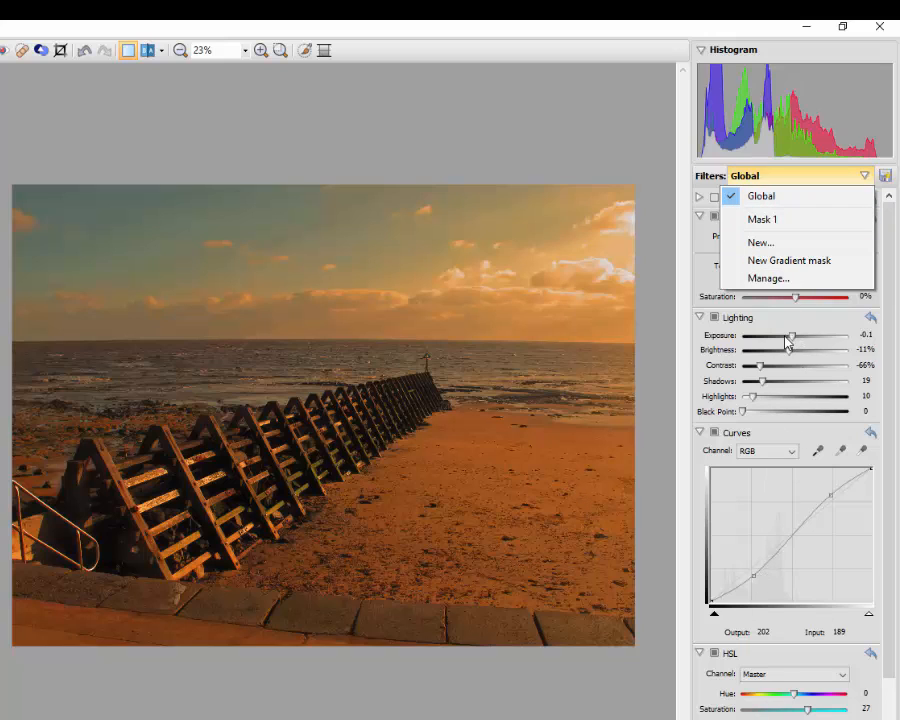
{"action": "left_click", "coordinate": [705, 279]}
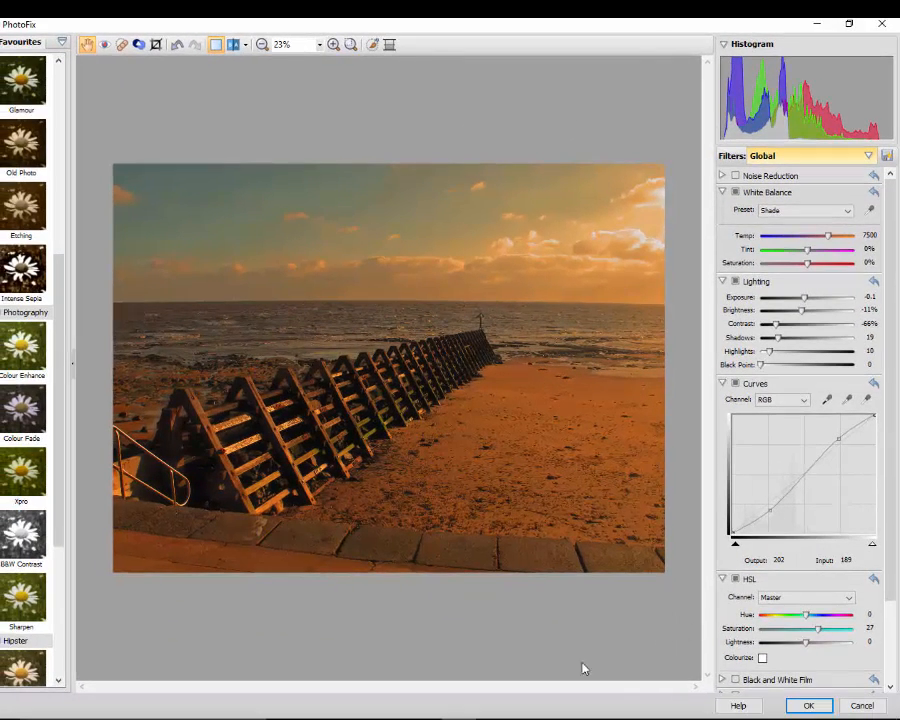
Apply the PhotoFix adjustments to the photo and return to the main editor.
{"action": "left_click", "coordinate": [812, 704]}
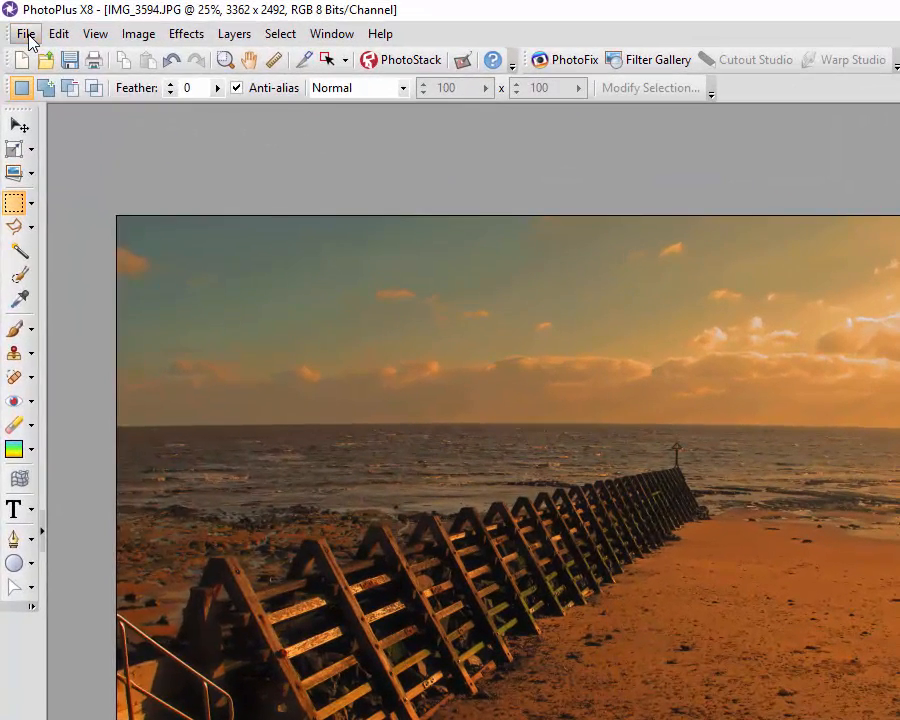
Try to export the photo in JPEG File (JPG) format, going as far as naming the file, and cancel the save.
{"action": "left_click", "coordinate": [18, 37]}
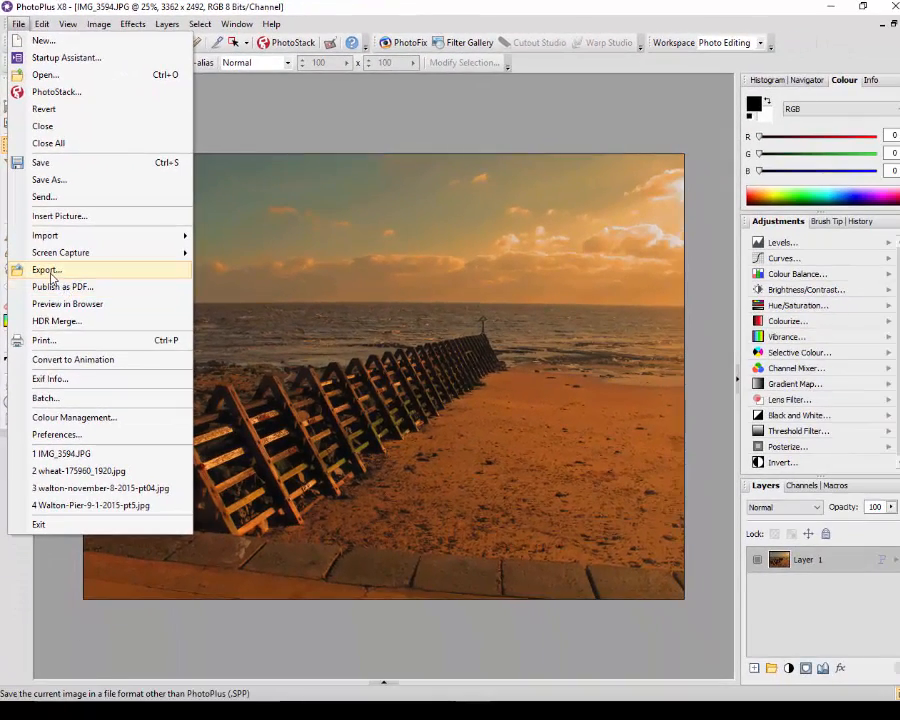
{"action": "left_click", "coordinate": [51, 276]}
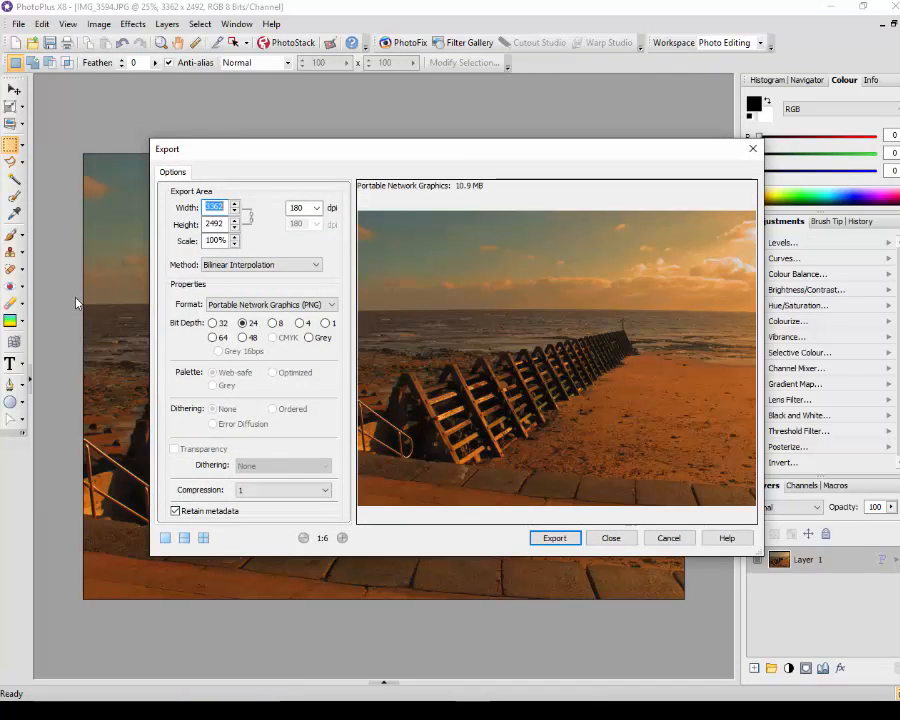
{"action": "left_click", "coordinate": [328, 304]}
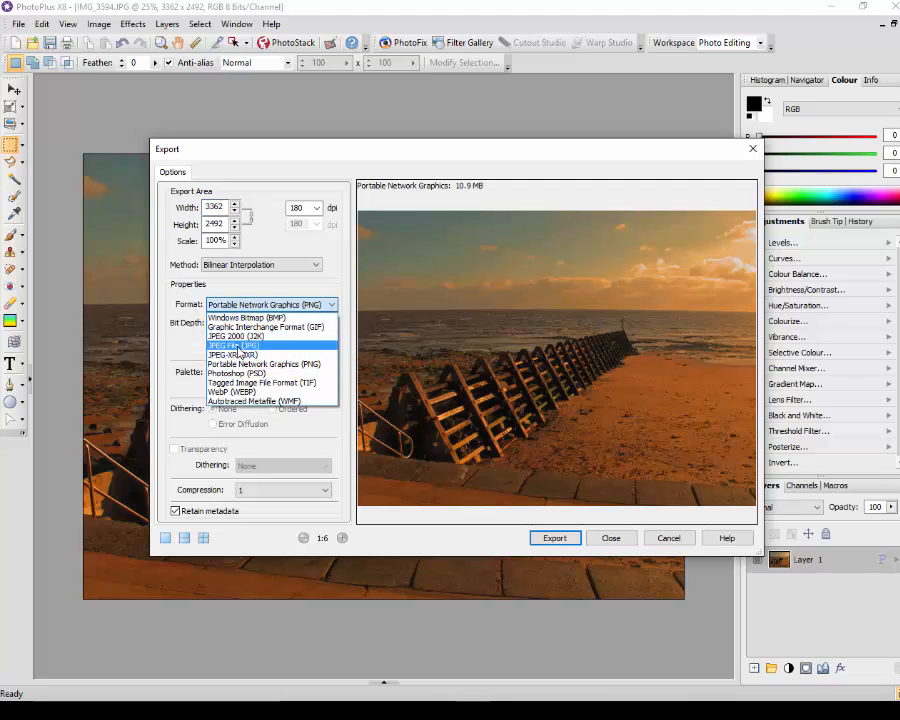
{"action": "left_click", "coordinate": [237, 346]}
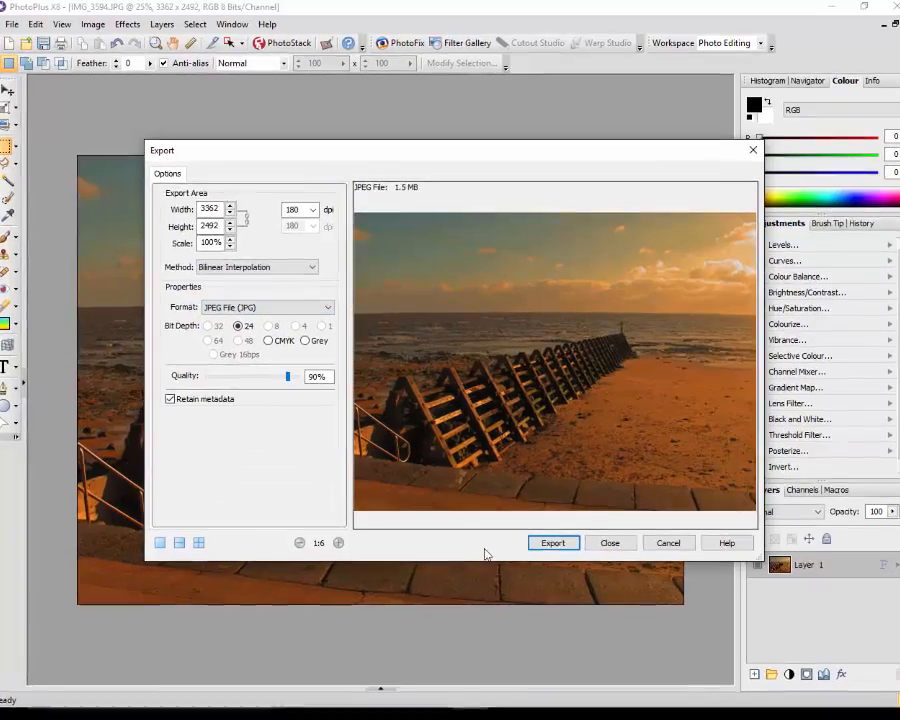
{"action": "left_click", "coordinate": [548, 553]}
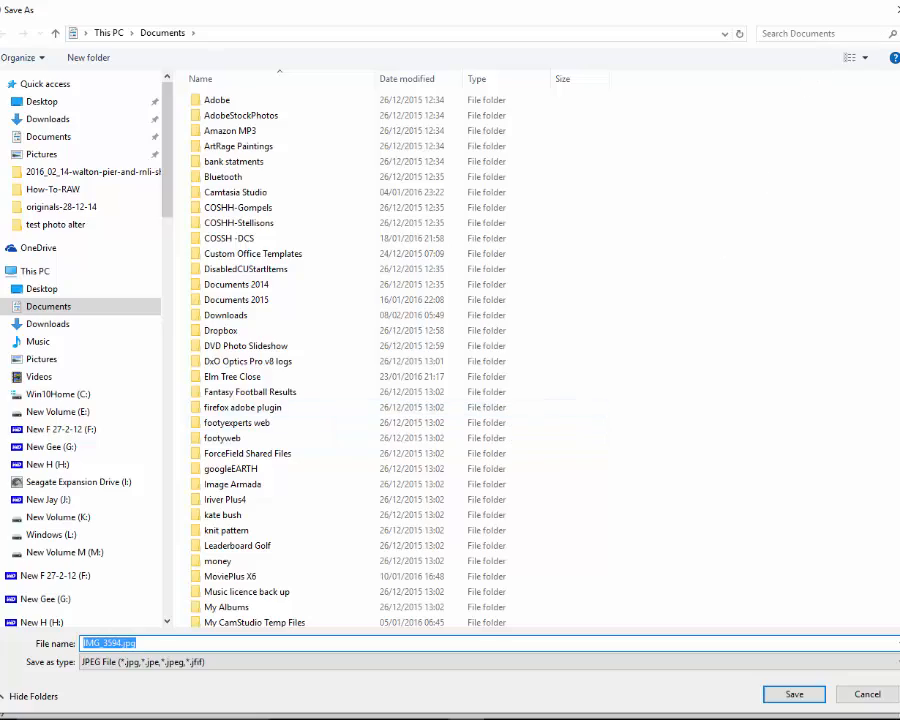
{"action": "left_click", "coordinate": [868, 694]}
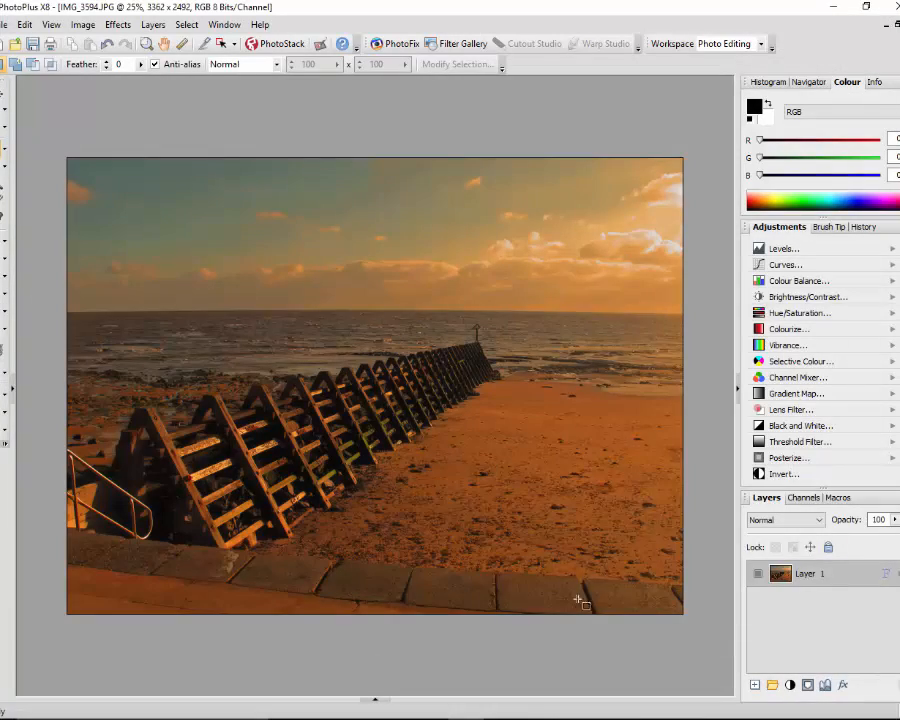